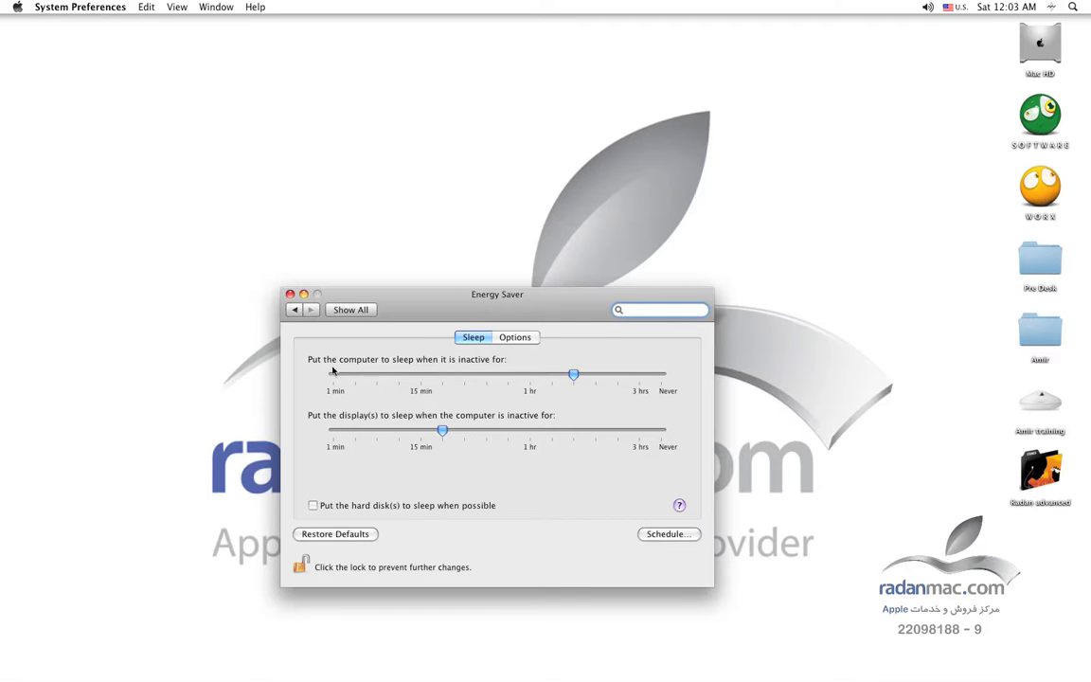
Set the computer to sleep after 2 hours of inactivity
left_click_drag(445, 300, 361, 301)
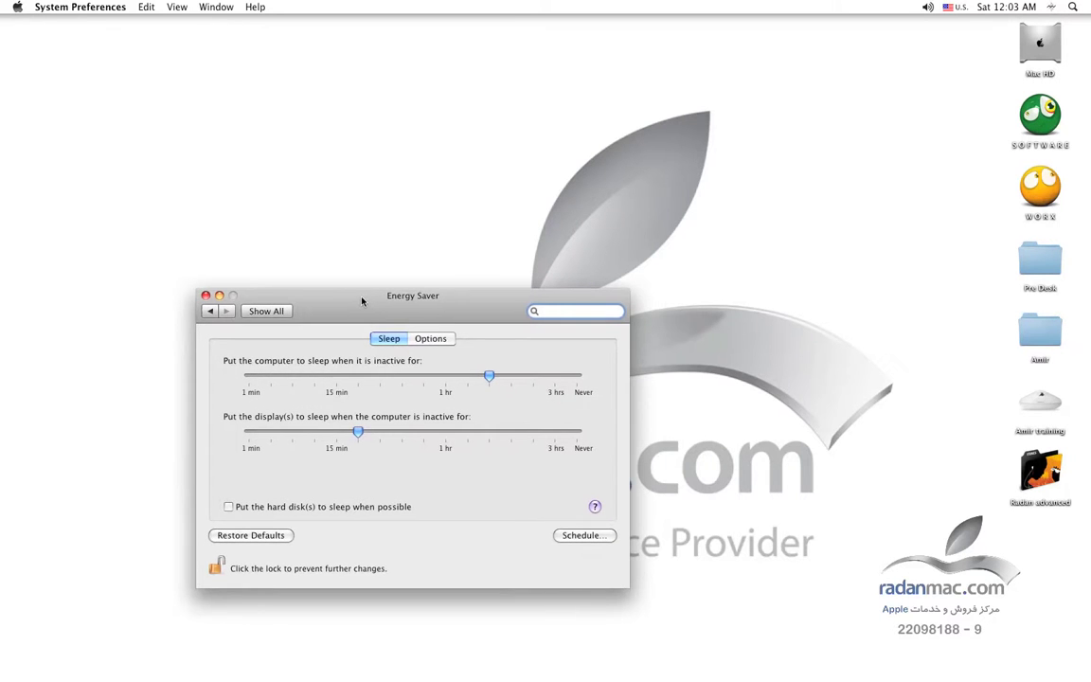
mouse_move(447, 381)
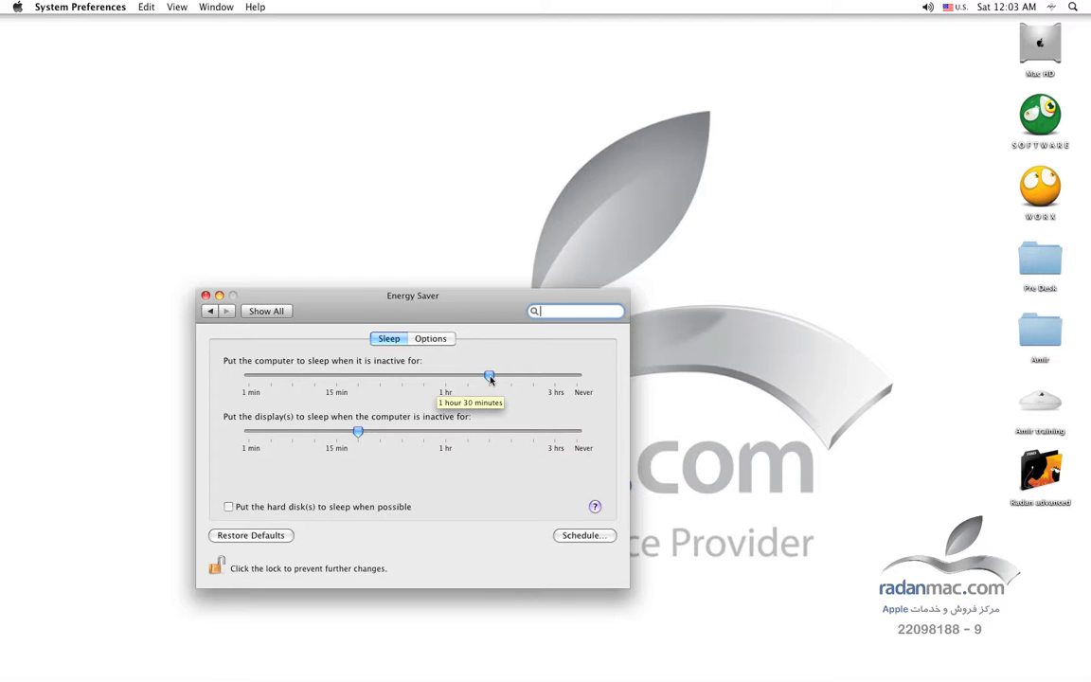
left_click_drag(490, 379, 537, 378)
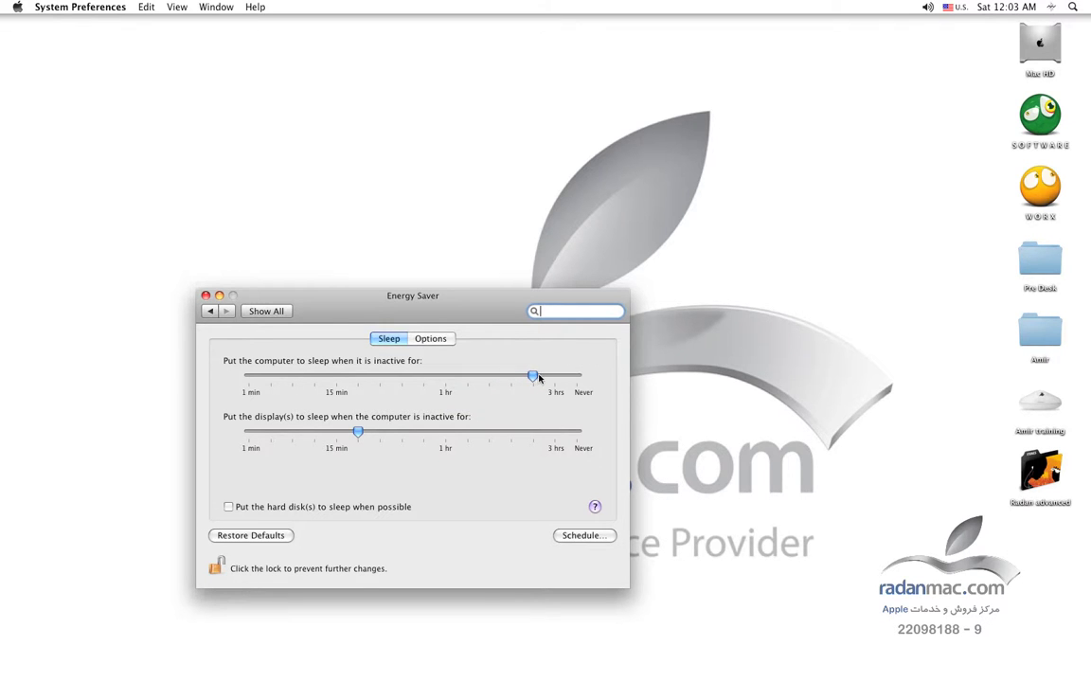
mouse_move(477, 310)
left_mouse_down()
mouse_move(468, 302)
mouse_move(481, 323)
left_mouse_up()
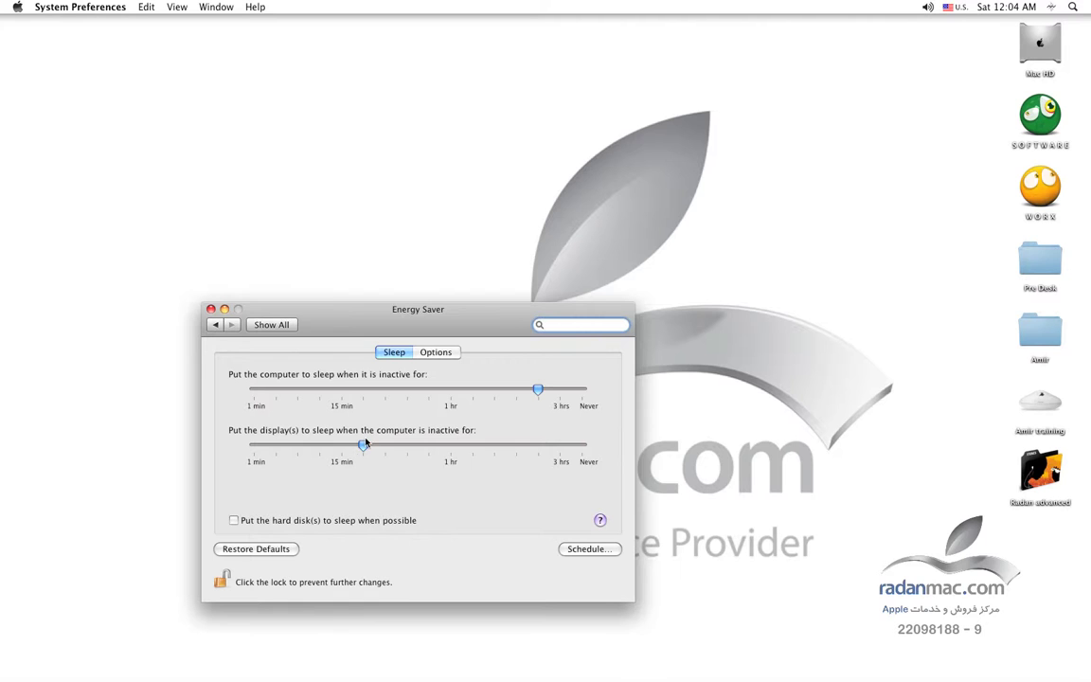
Check the inactivity delays currently set for computer sleep and display sleep
mouse_move(365, 451)
left_click_drag(366, 310, 336, 214)
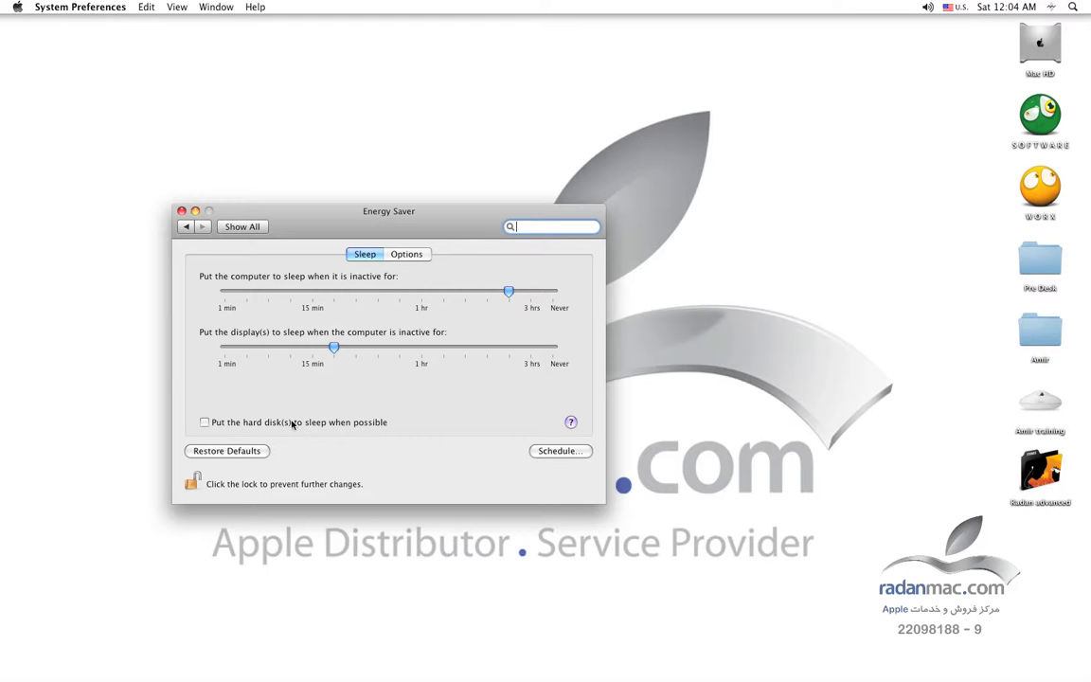
left_click_drag(328, 229, 281, 331)
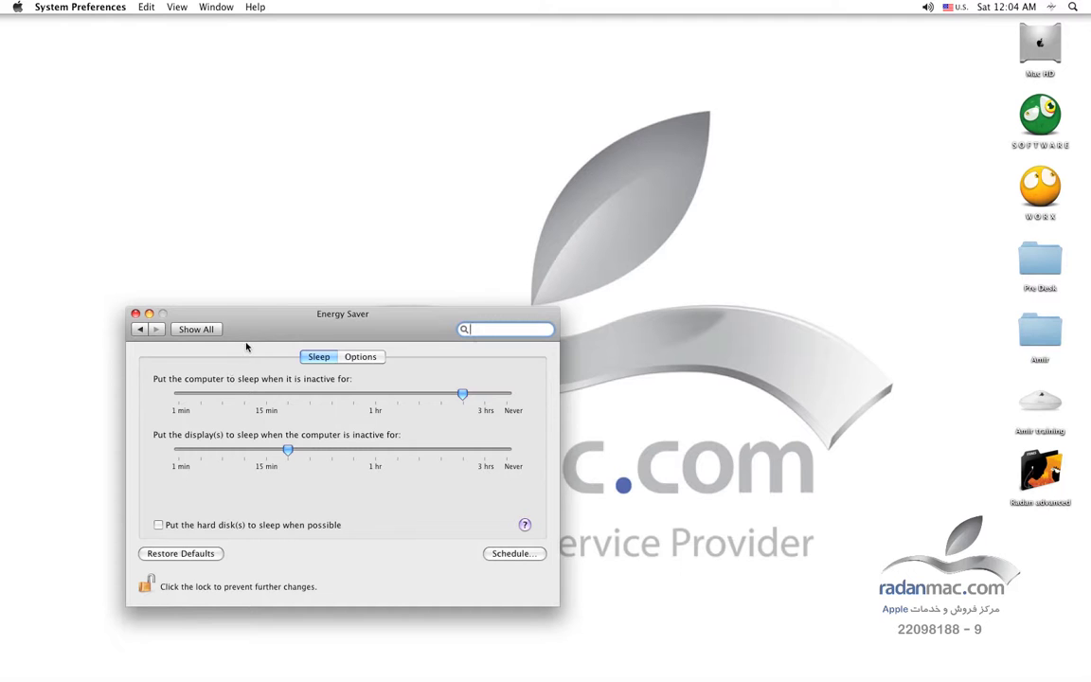
left_click_drag(247, 346, 250, 204)
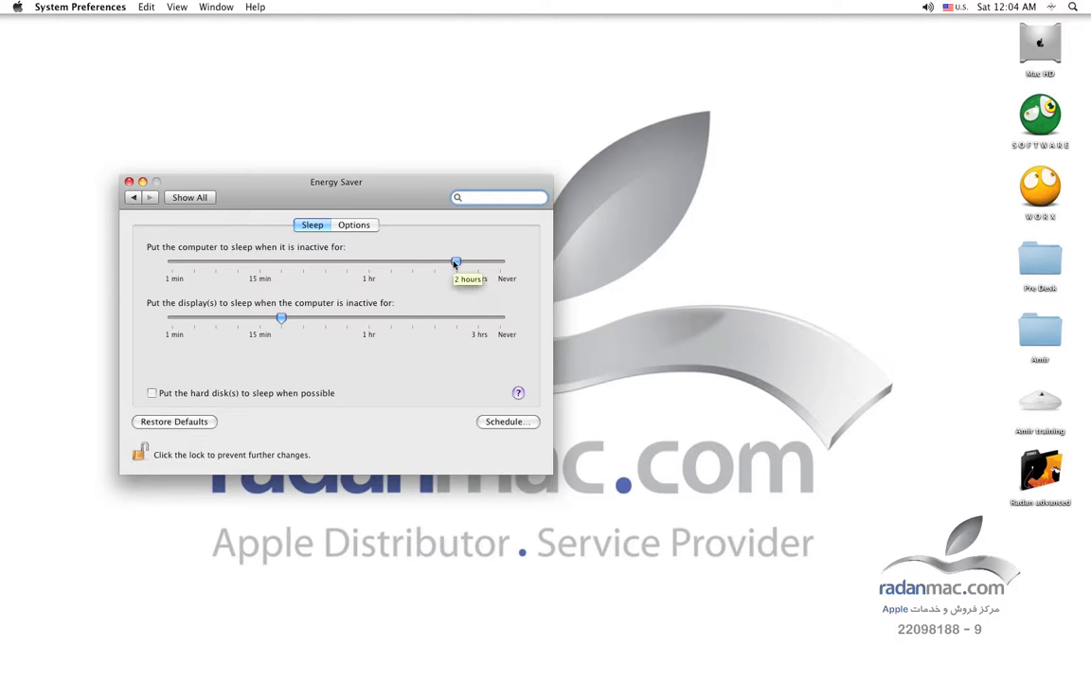
mouse_move(276, 324)
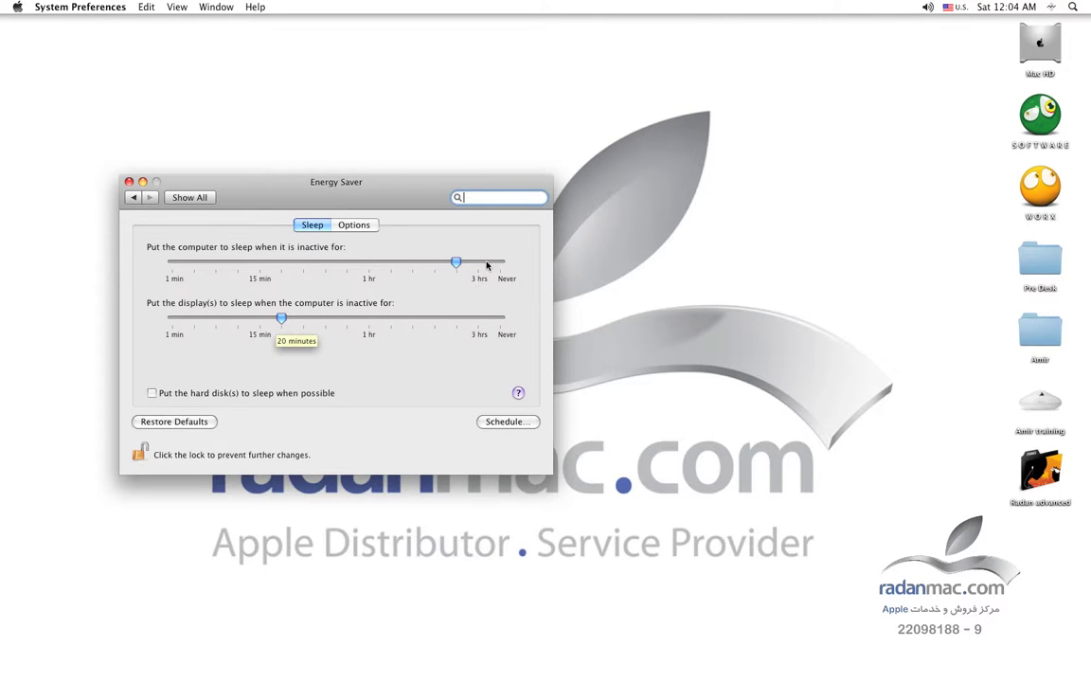
Set the computer's inactivity sleep delay to Never
mouse_move(455, 270)
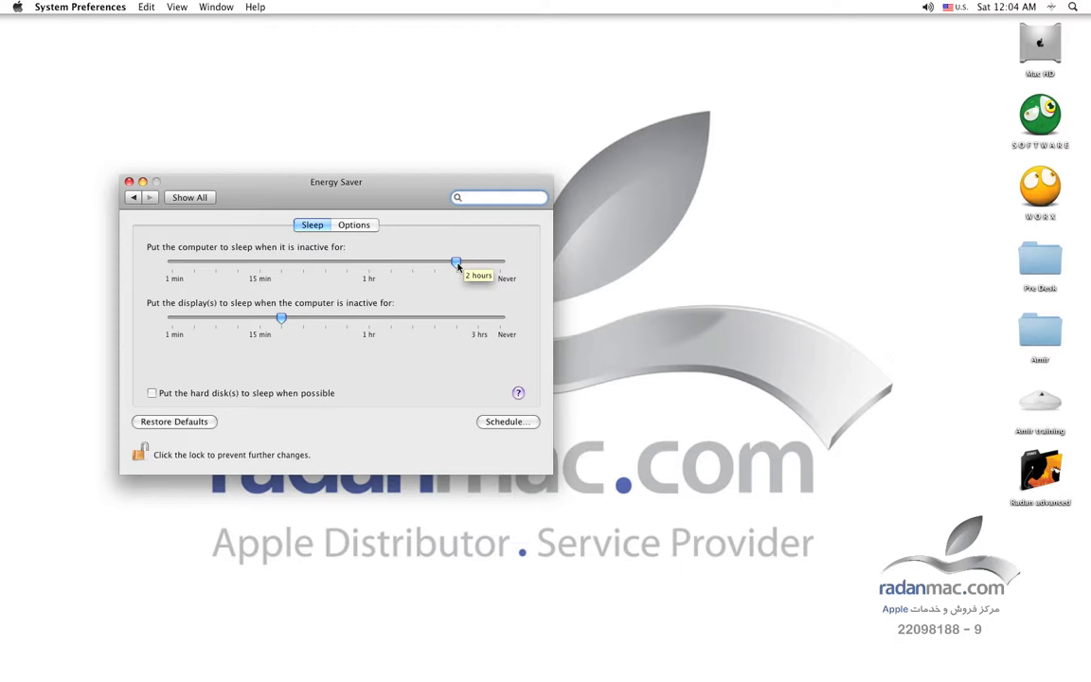
left_click_drag(458, 268, 484, 269)
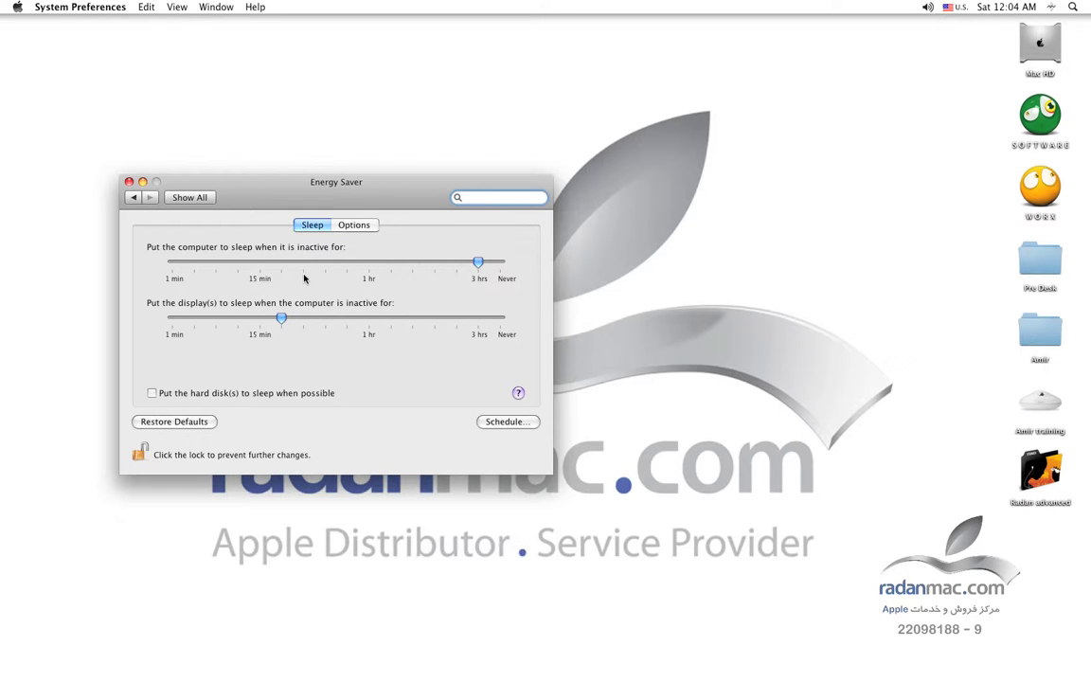
mouse_move(478, 269)
left_click_drag(478, 264, 534, 275)
left_click_drag(432, 201, 436, 230)
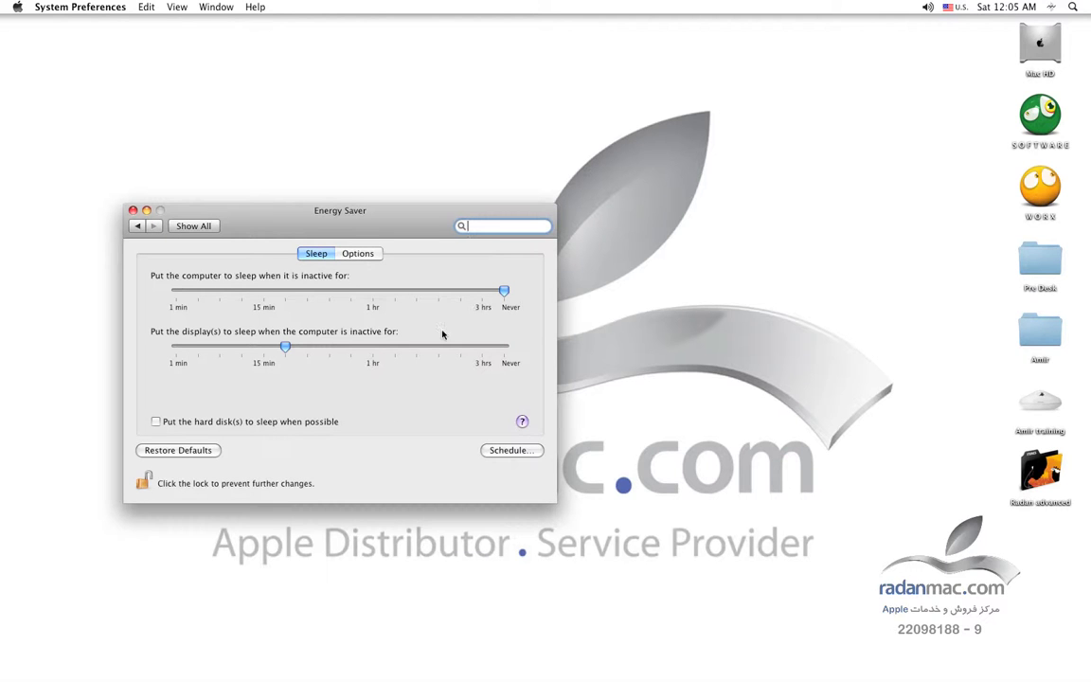
Set Processor Performance to Highest in the Energy Saver options
left_click(370, 258)
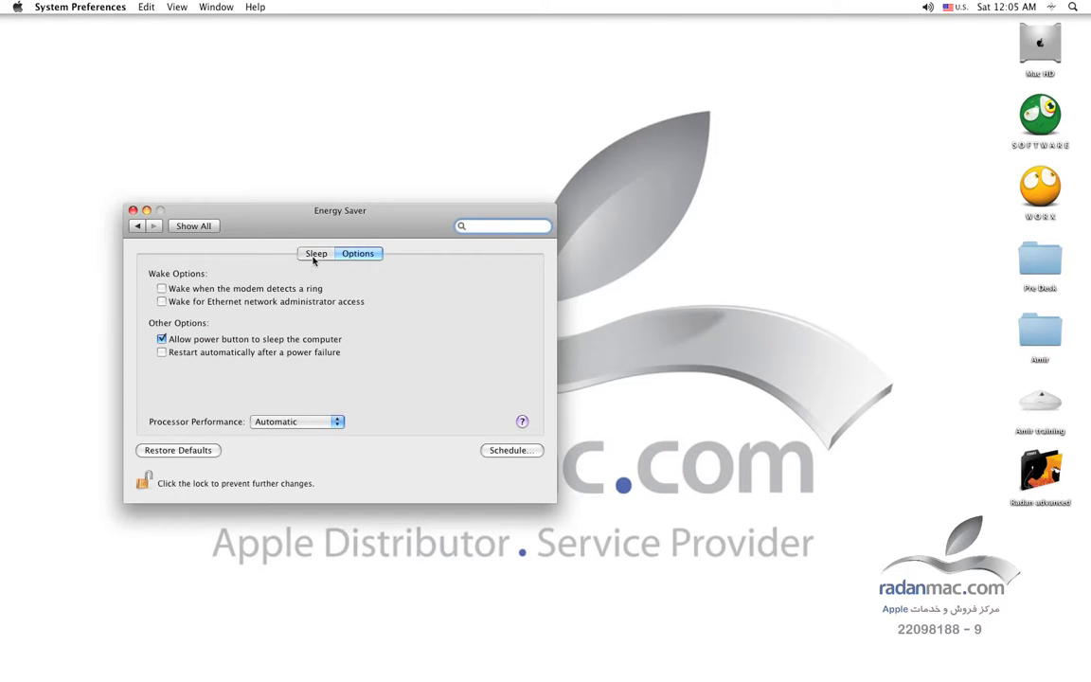
left_click(315, 255)
left_click(363, 257)
mouse_move(340, 230)
left_mouse_down()
mouse_move(375, 242)
mouse_move(335, 206)
left_mouse_up()
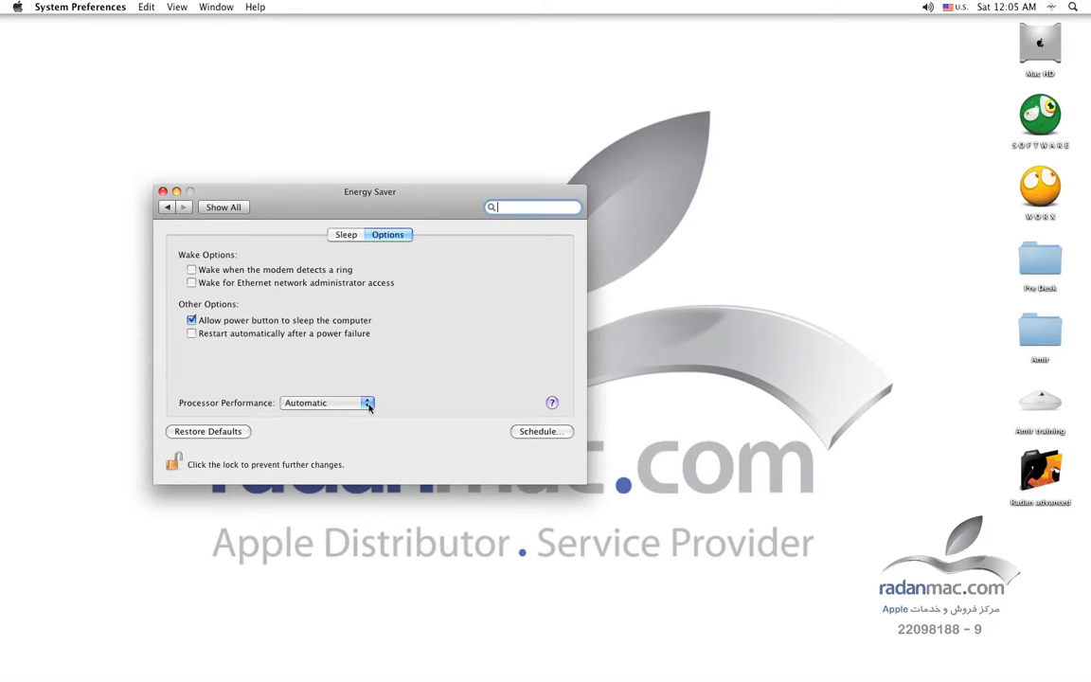
left_click(369, 405)
left_click(367, 414)
Set Processor Performance back to Automatic
left_click_drag(265, 207, 284, 229)
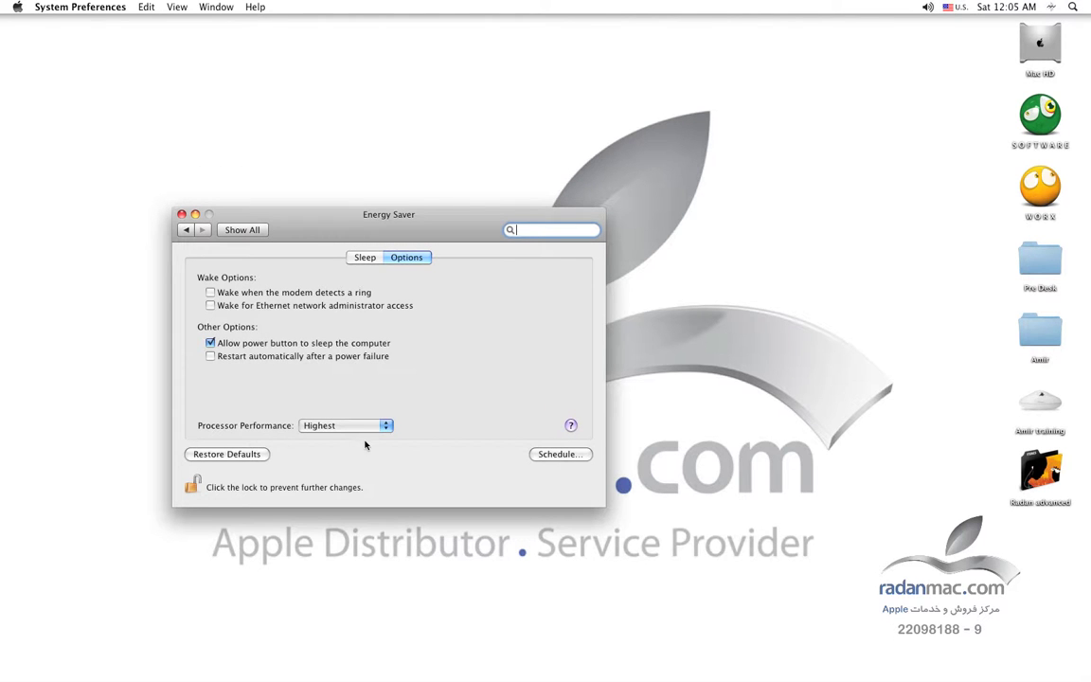
left_click(384, 425)
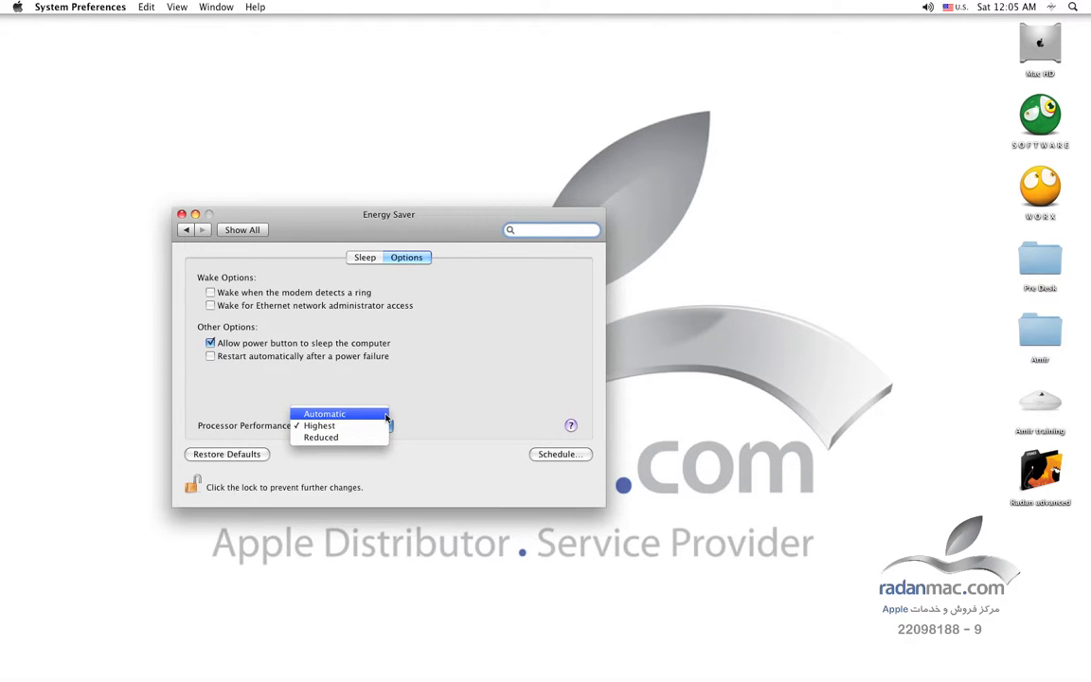
left_click(385, 414)
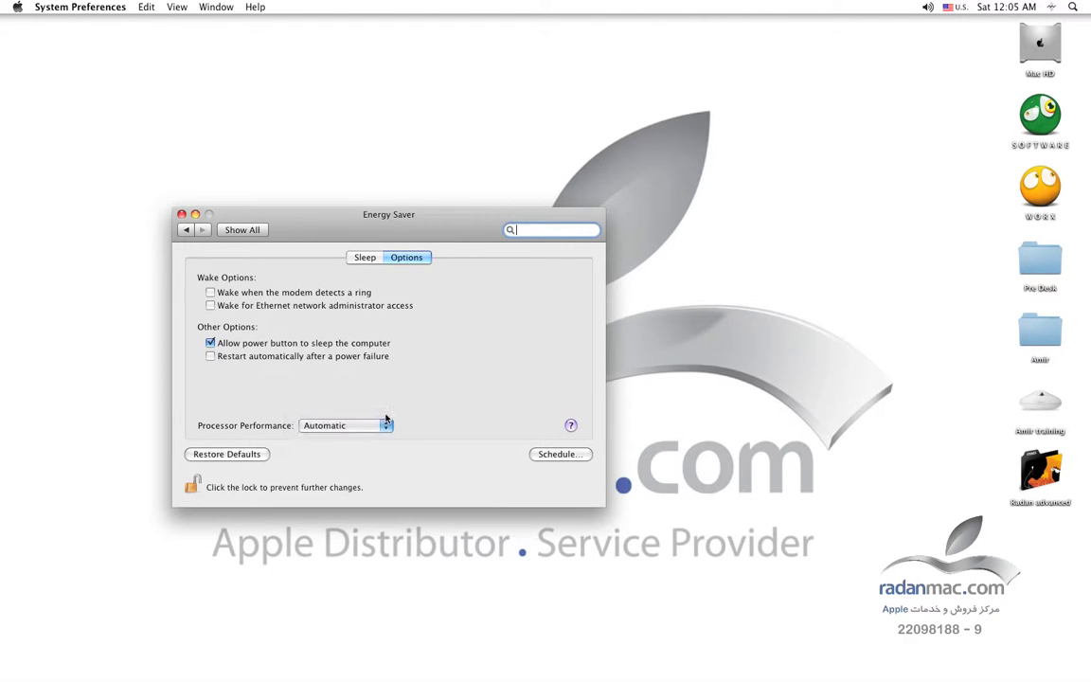
Return to the sleep settings and open the schedule for automatic start-up and sleep
left_click(371, 257)
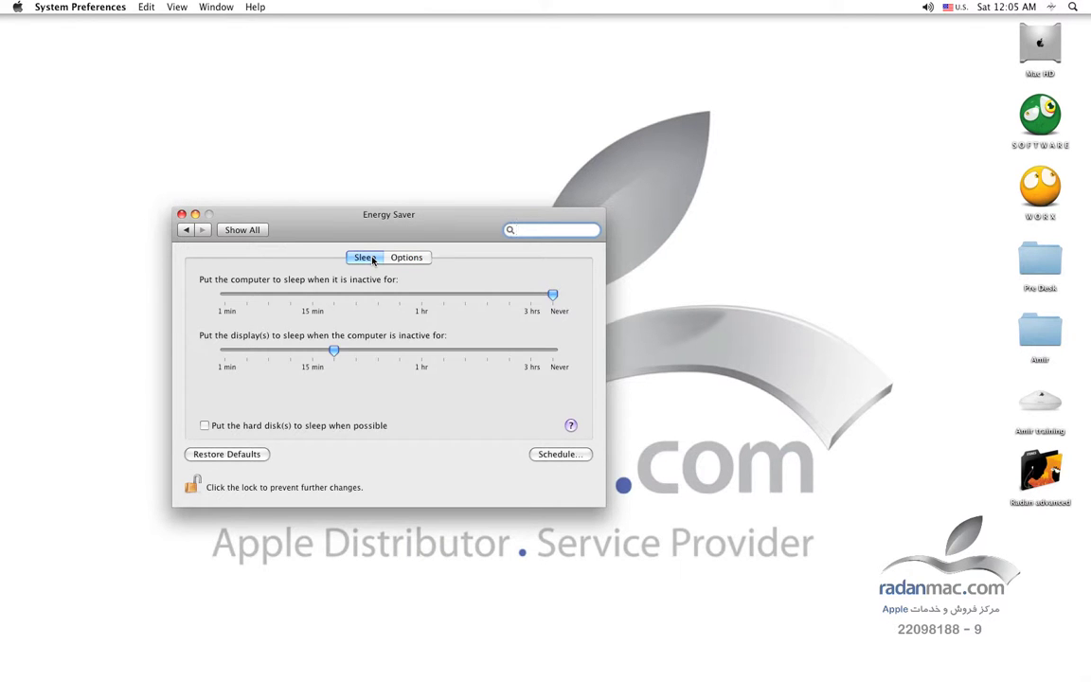
left_click(554, 455)
left_click_drag(358, 234, 382, 319)
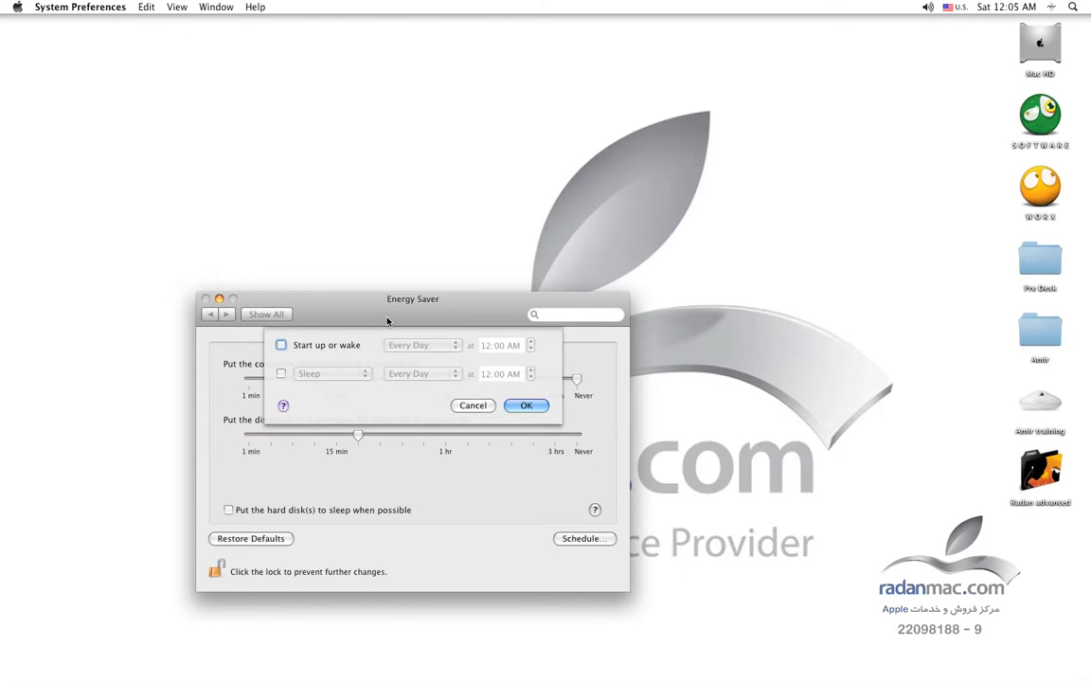
Switch to Final Cut Pro and look at the available export options, such as QuickTime Movie, without starting an export
key("super+Tab")
key("super+Tab")
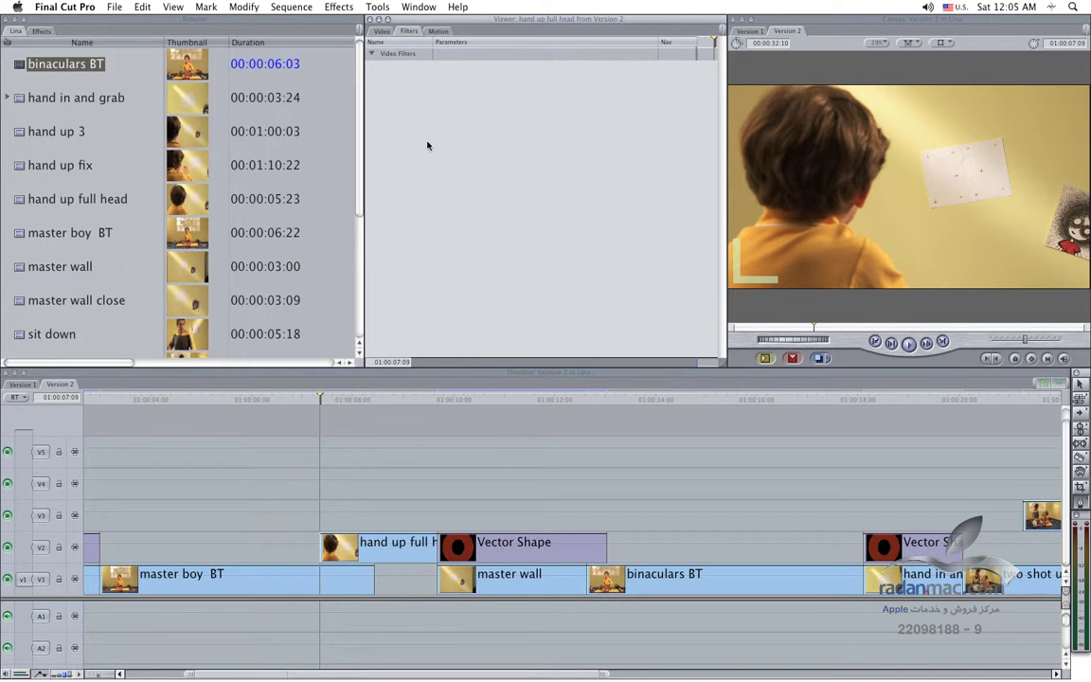
left_click(118, 7)
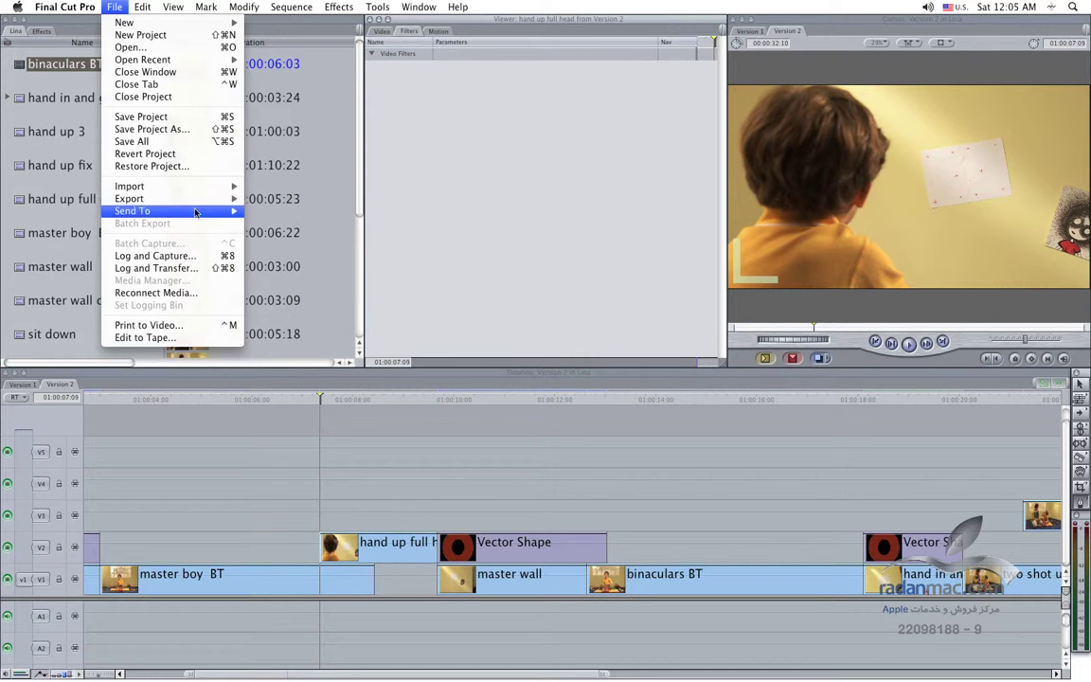
mouse_move(201, 204)
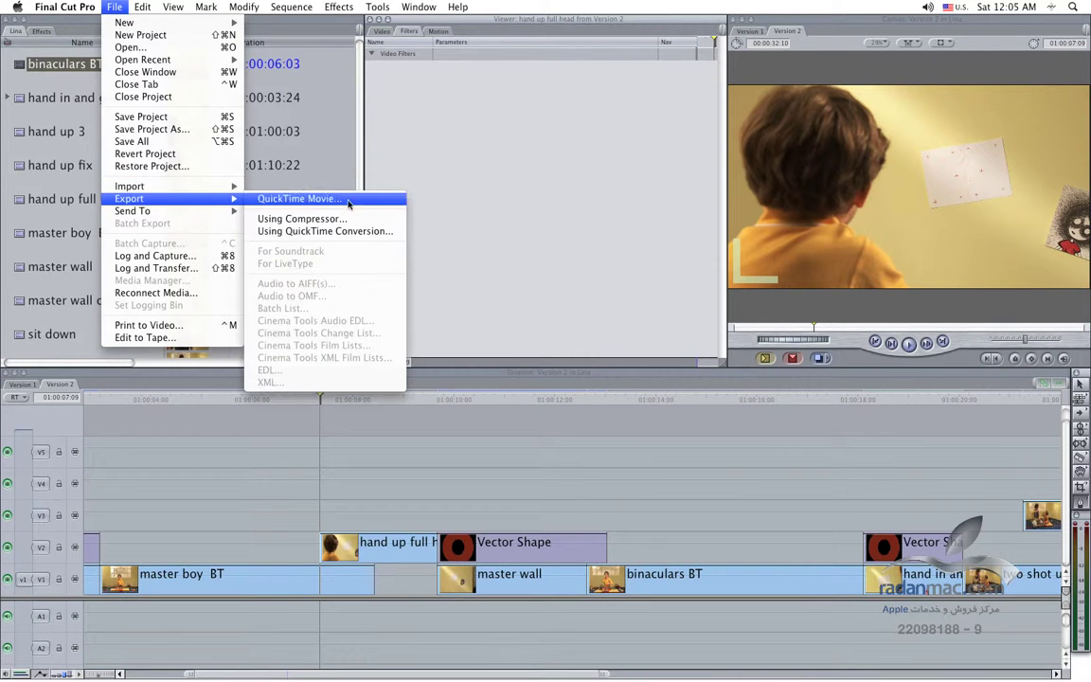
left_click(481, 219)
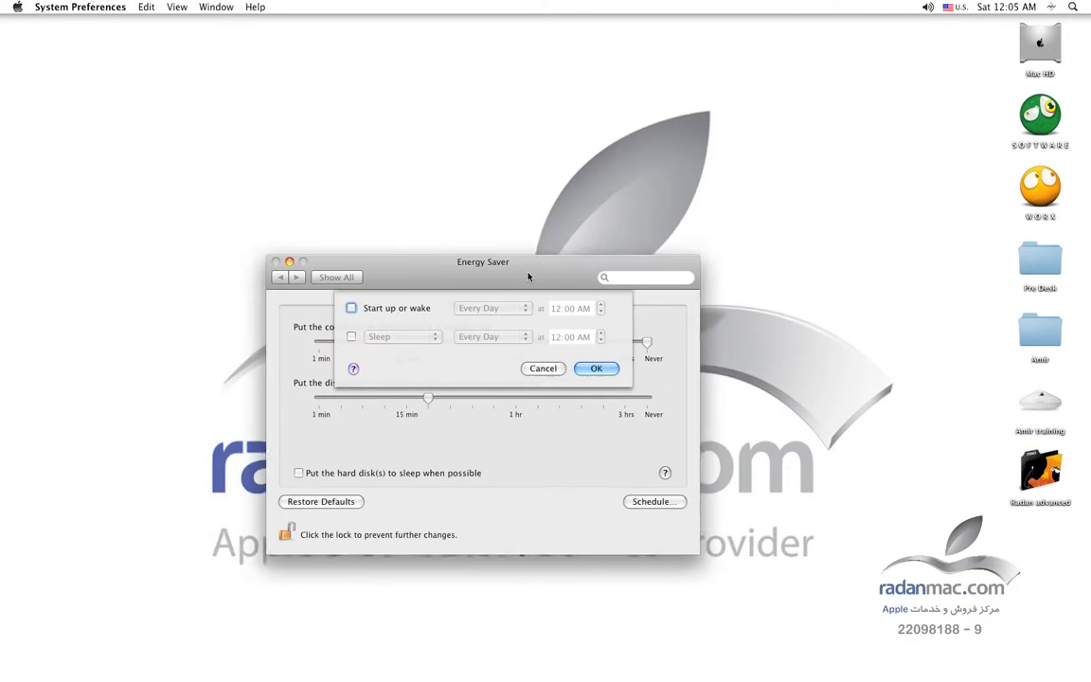
In the Energy Saver schedule, enable the second event as a Shut Down that repeats Every Day
left_click_drag(529, 276, 566, 296)
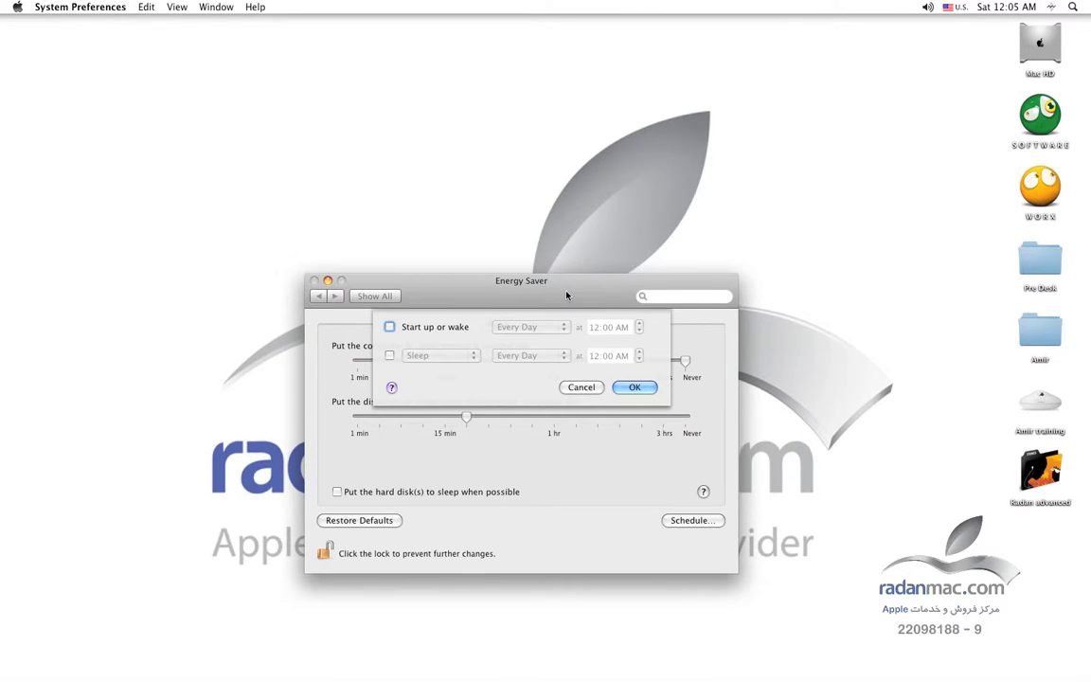
left_click_drag(566, 296, 566, 299)
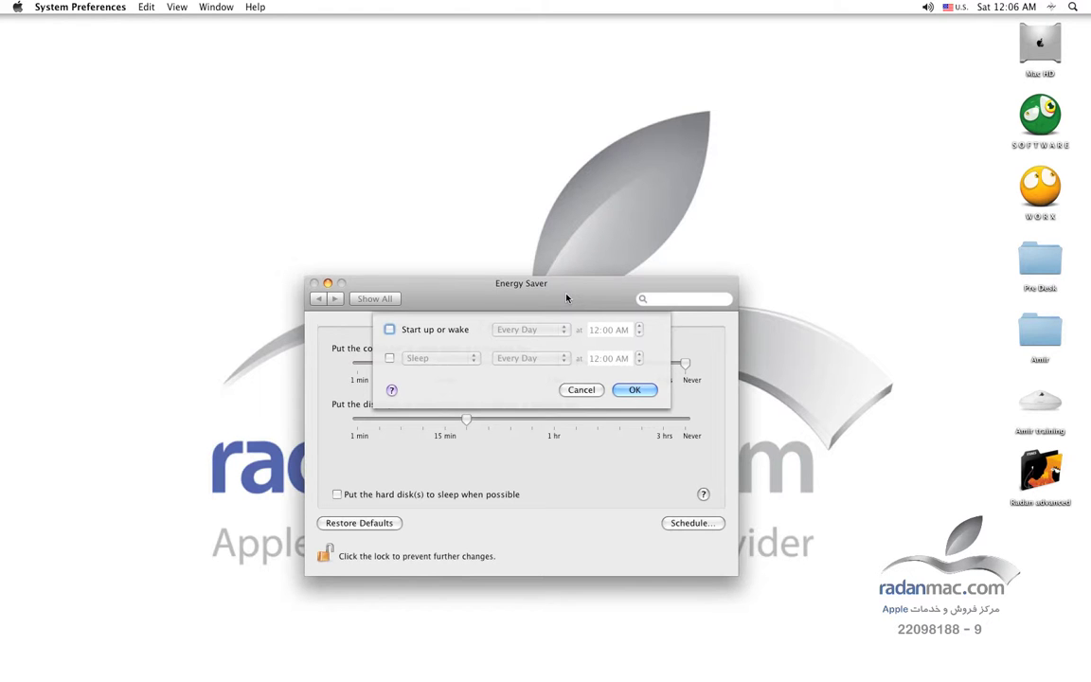
left_click(390, 358)
left_click(455, 359)
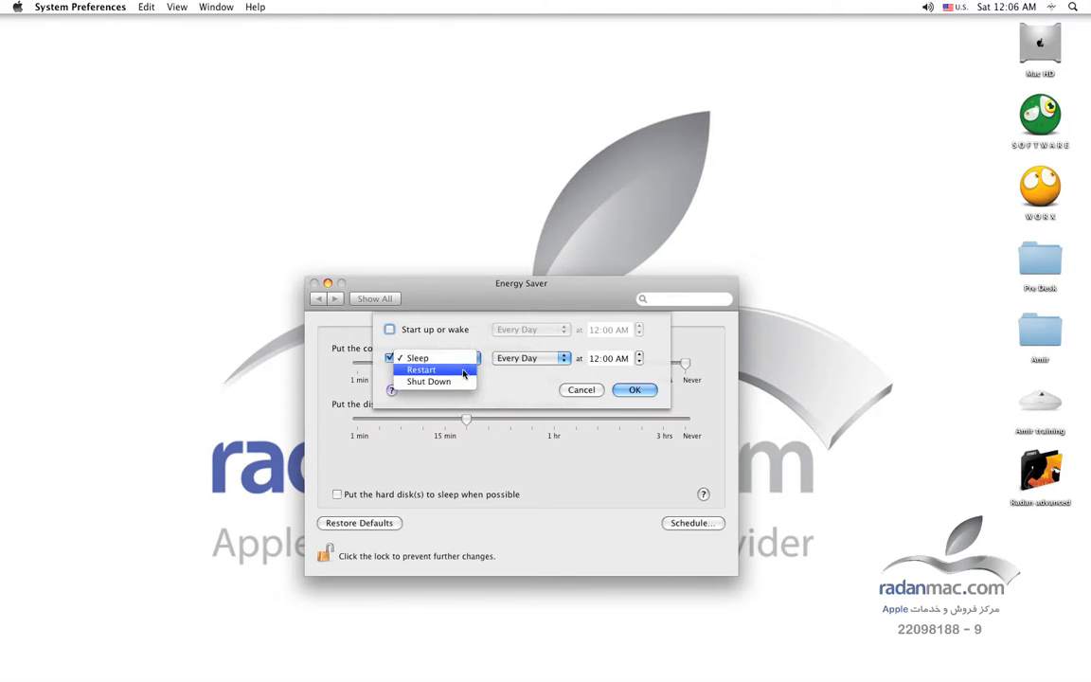
left_click(455, 381)
left_click_drag(452, 297, 486, 295)
left_click(594, 361)
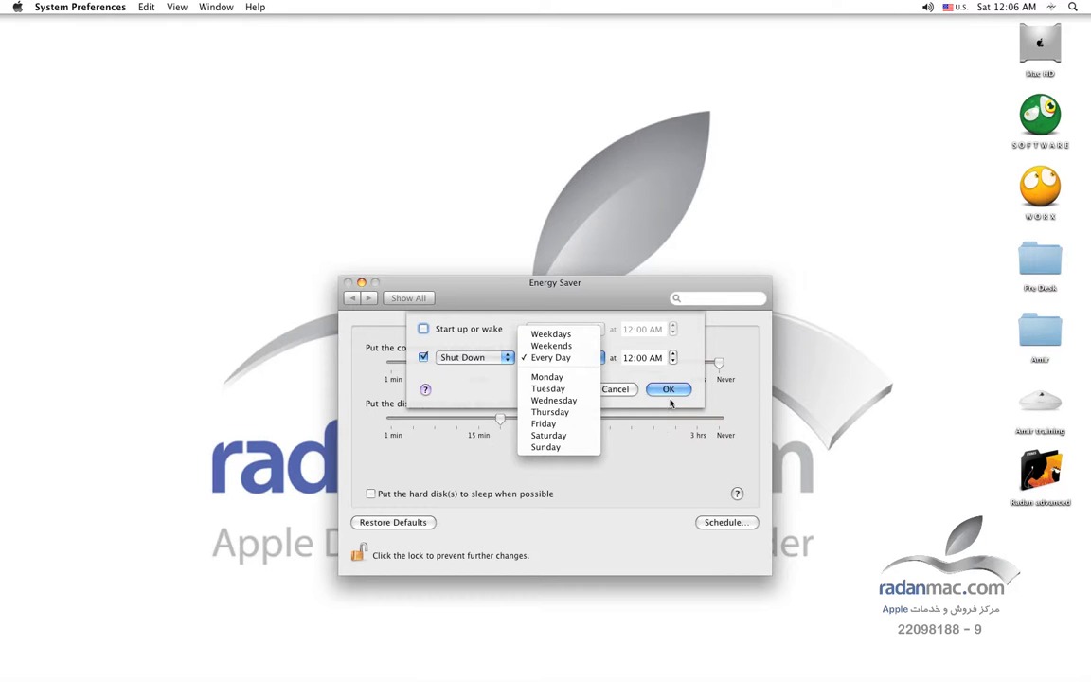
left_click(625, 319)
Set the scheduled shutdown time to 2:00 AM
left_click(629, 359)
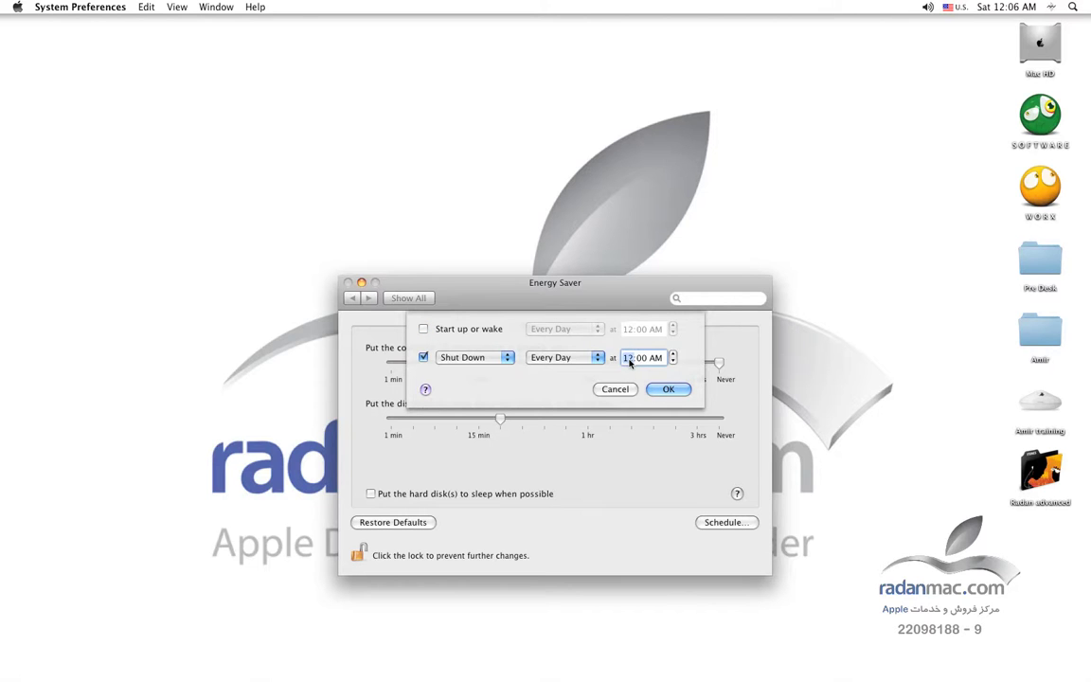
type("2")
key("Tab")
key("Tab")
left_click_drag(609, 293, 612, 336)
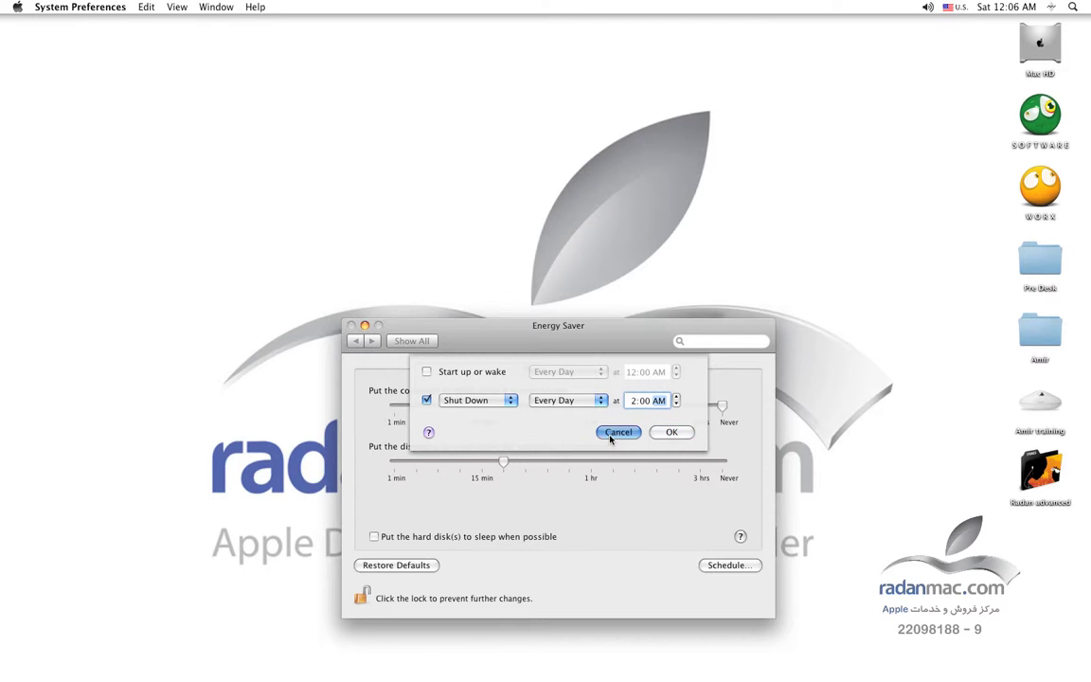
Turn off the scheduled shutdown and accept the schedule settings
left_click(428, 399)
left_click(671, 432)
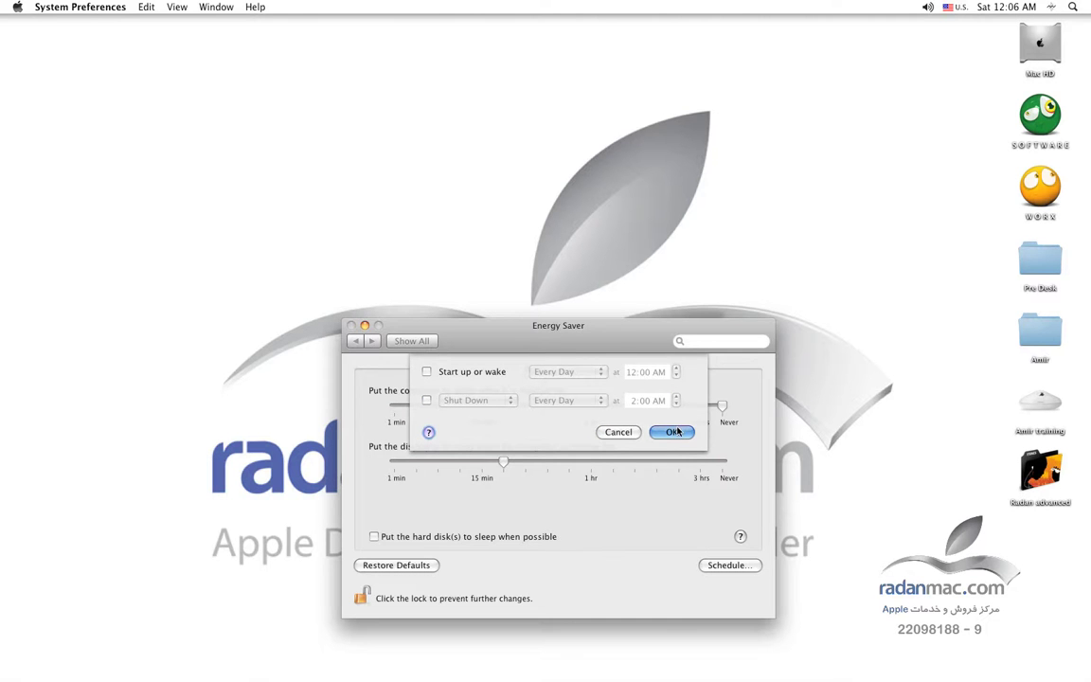
Leave Energy Saver for the overview of all preferences and open the Spotlight preferences
left_click(423, 342)
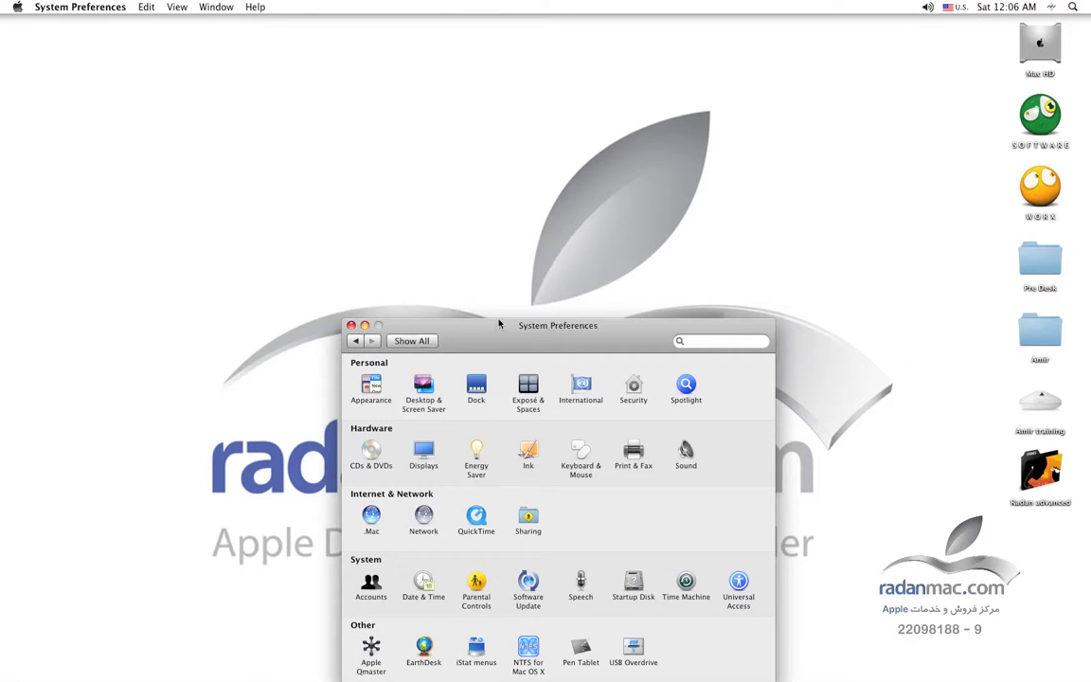
left_click_drag(521, 231, 554, 239)
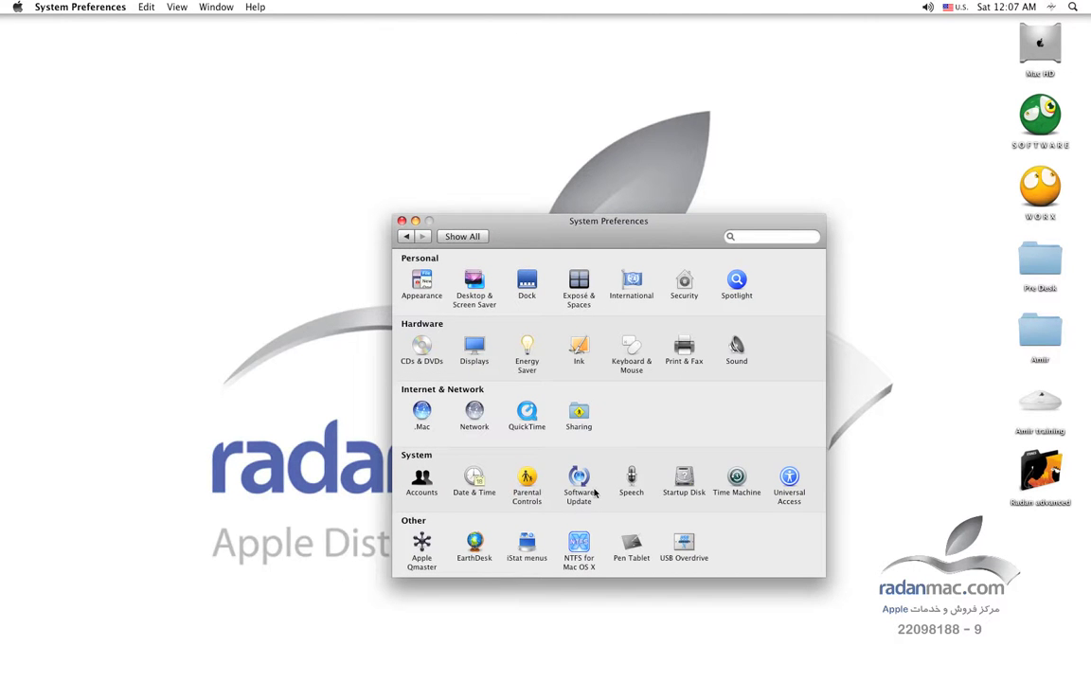
left_click(736, 284)
left_click_drag(520, 210, 466, 204)
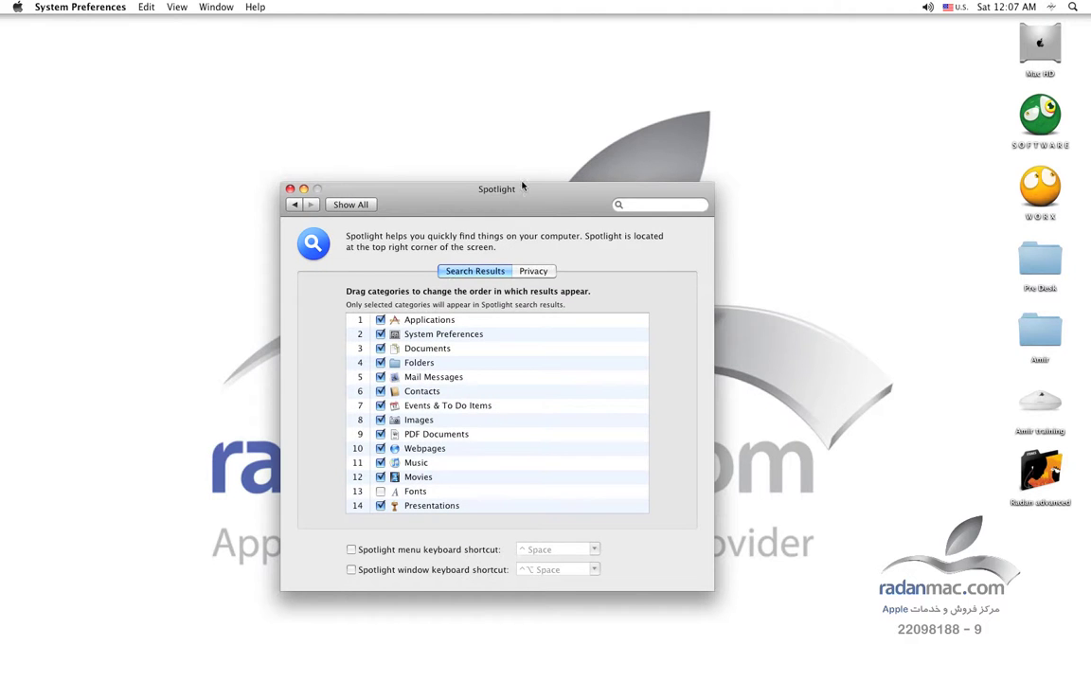
Bring up and dismiss the Spotlight search field, and open the Mac HD drive in Finder
left_click(1074, 9)
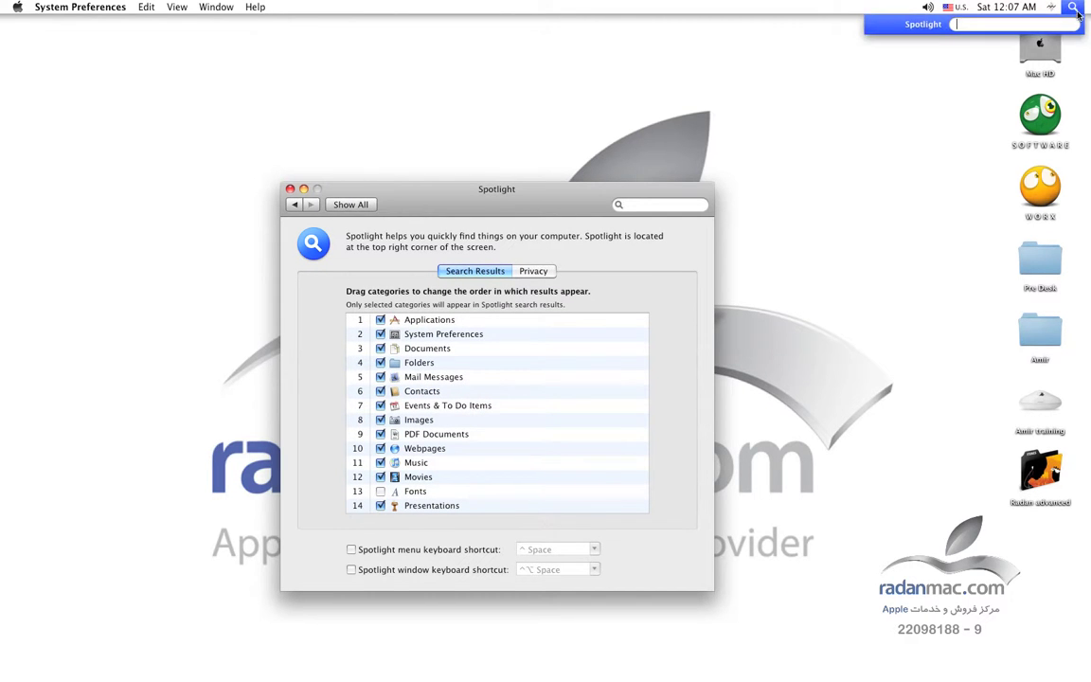
left_click(976, 166)
left_click(1039, 256)
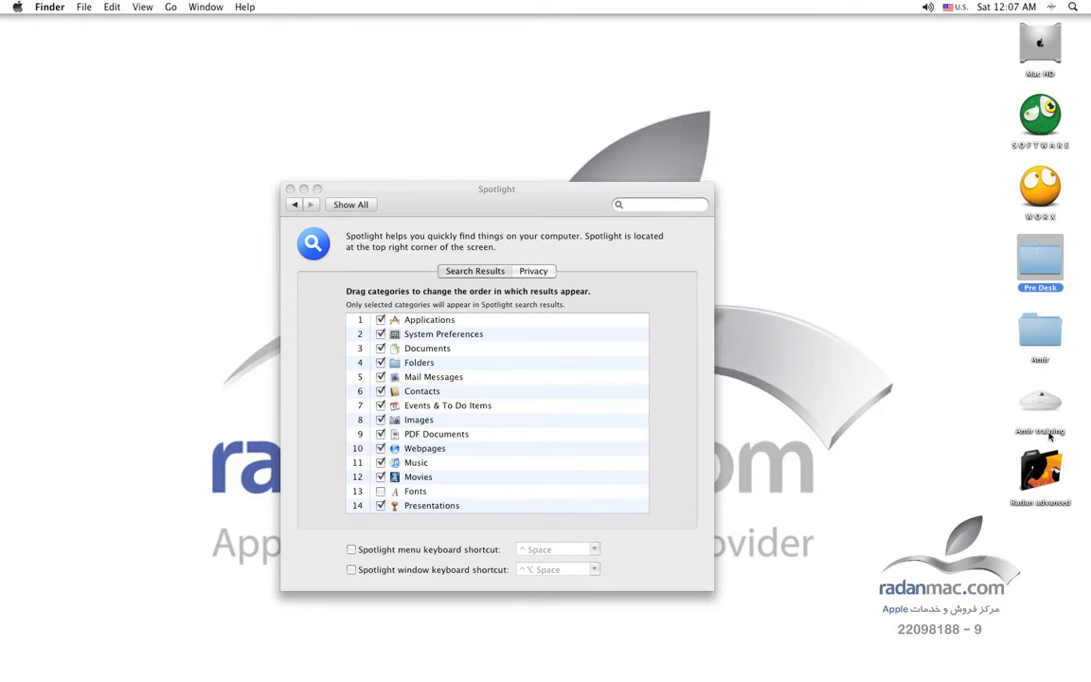
double_click(1040, 43)
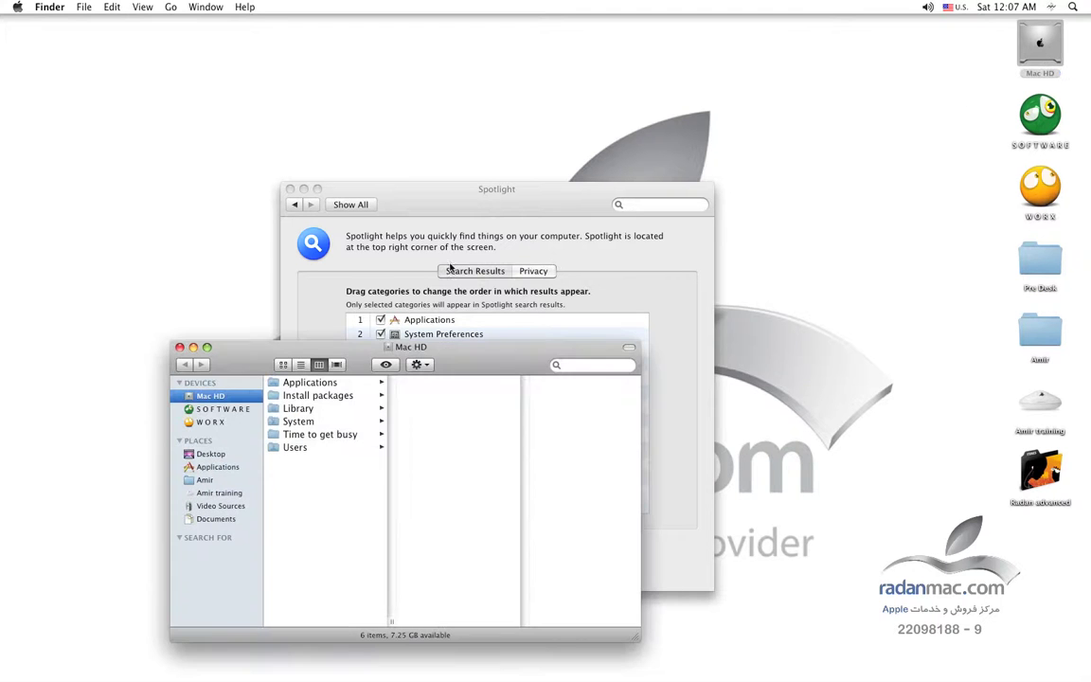
Close the Mac HD Finder window and show the Privacy locations that Spotlight is prevented from searching
key("super+w")
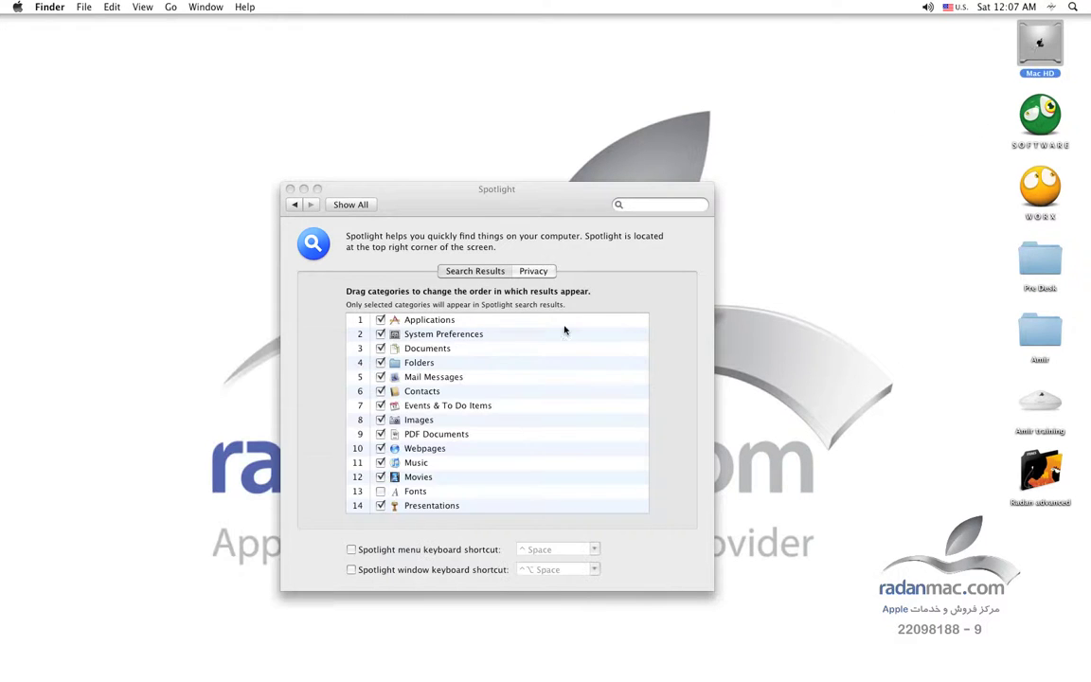
left_click(535, 272)
left_click_drag(486, 219, 452, 226)
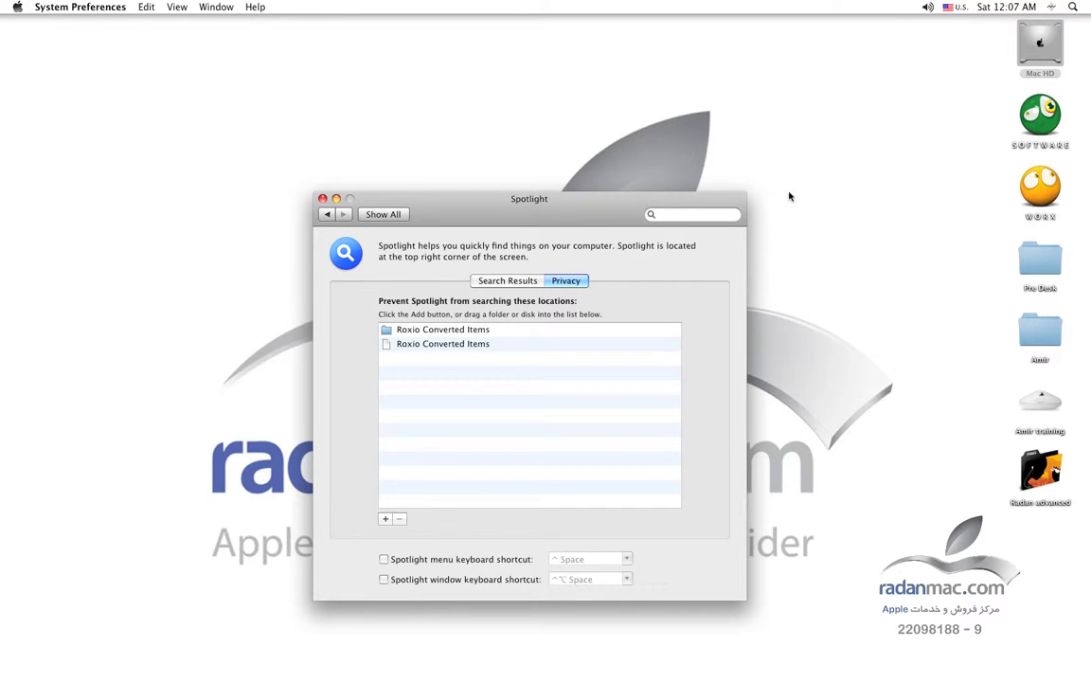
left_click_drag(606, 205, 671, 258)
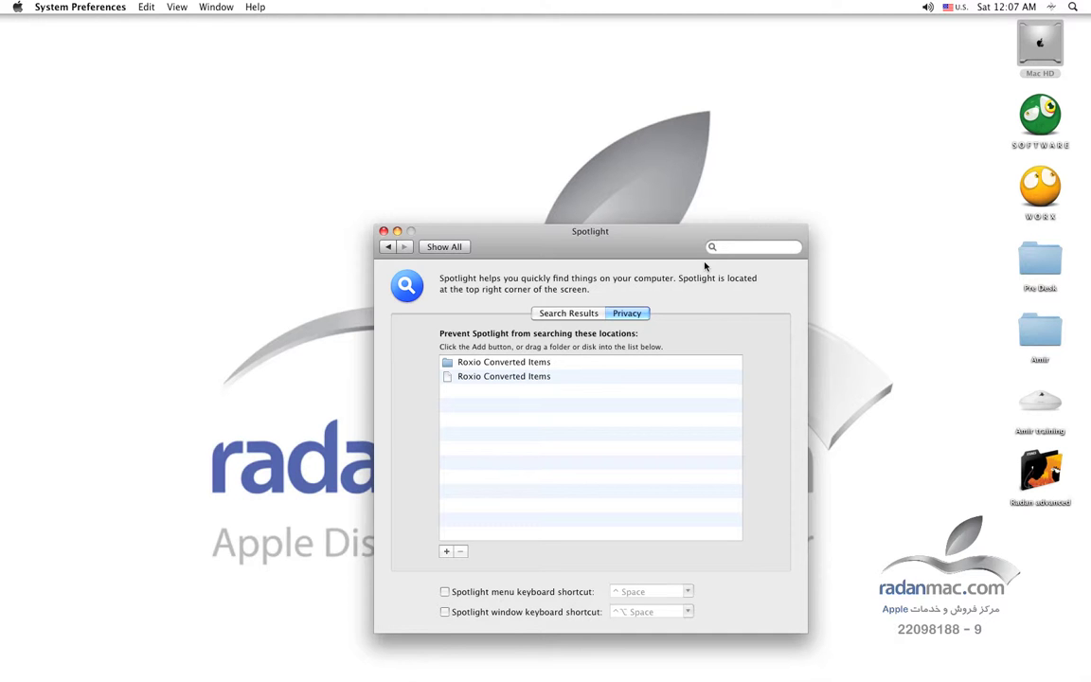
left_click_drag(686, 260, 682, 231)
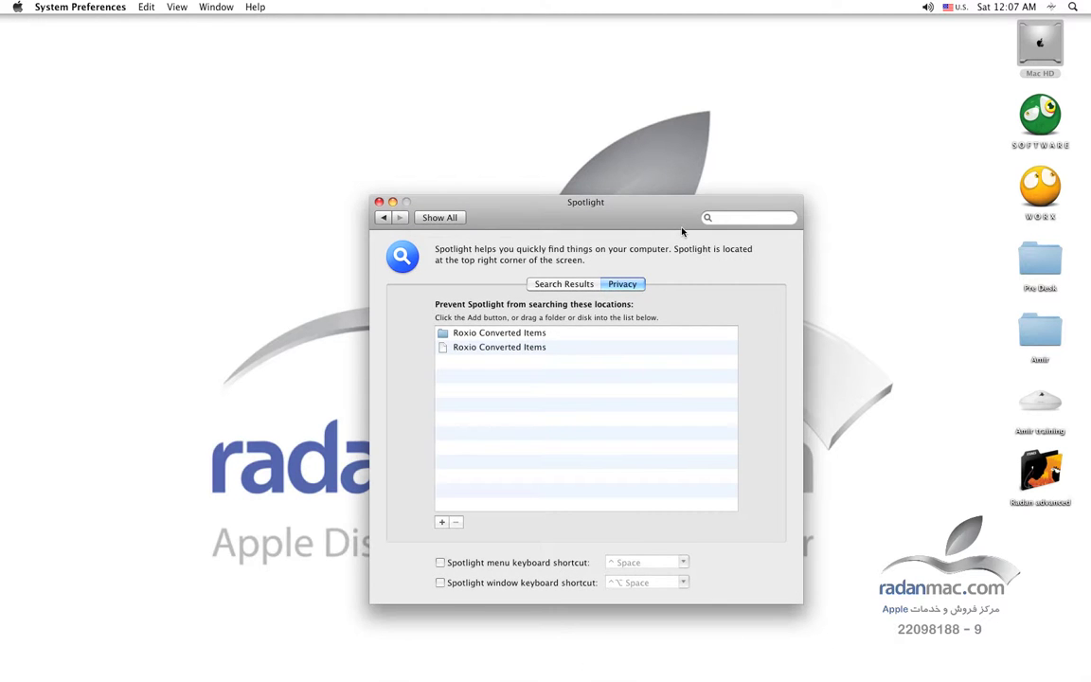
left_click_drag(681, 231, 662, 217)
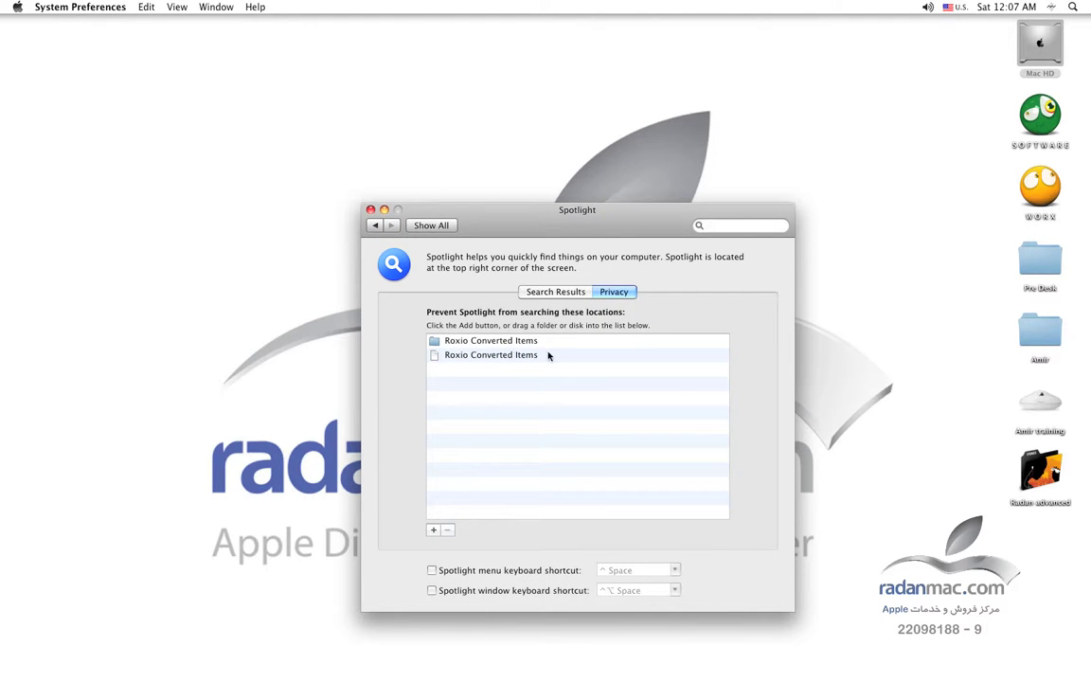
Add the WORX drive from the desktop to Spotlight's Privacy list and select its entry
left_click(1027, 173)
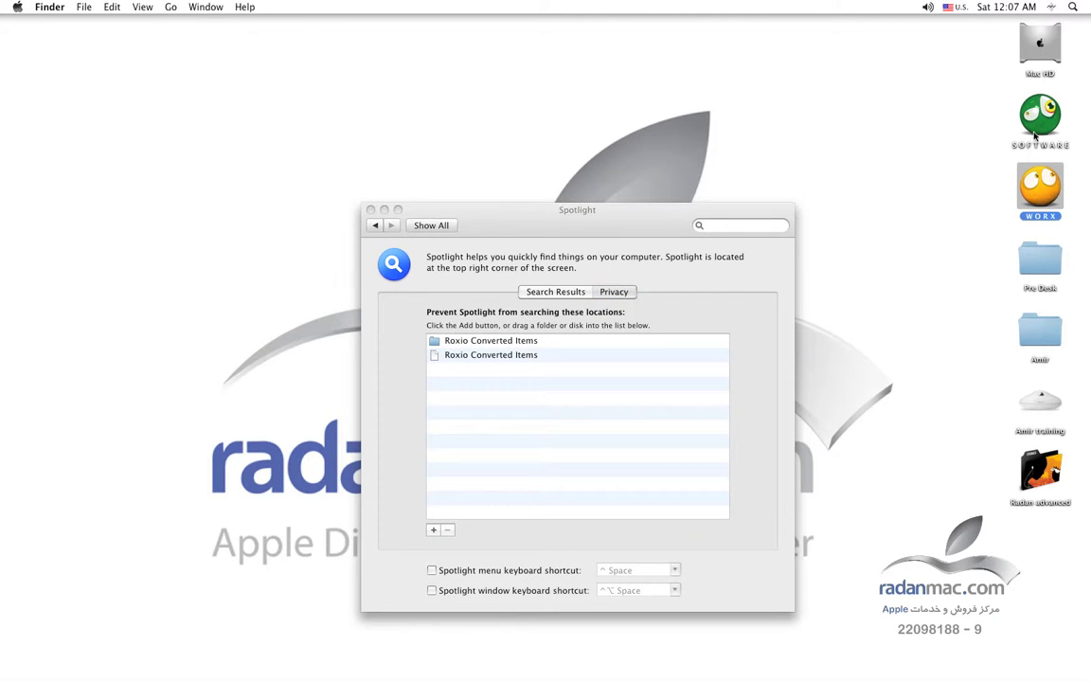
left_click_drag(1040, 192, 575, 476)
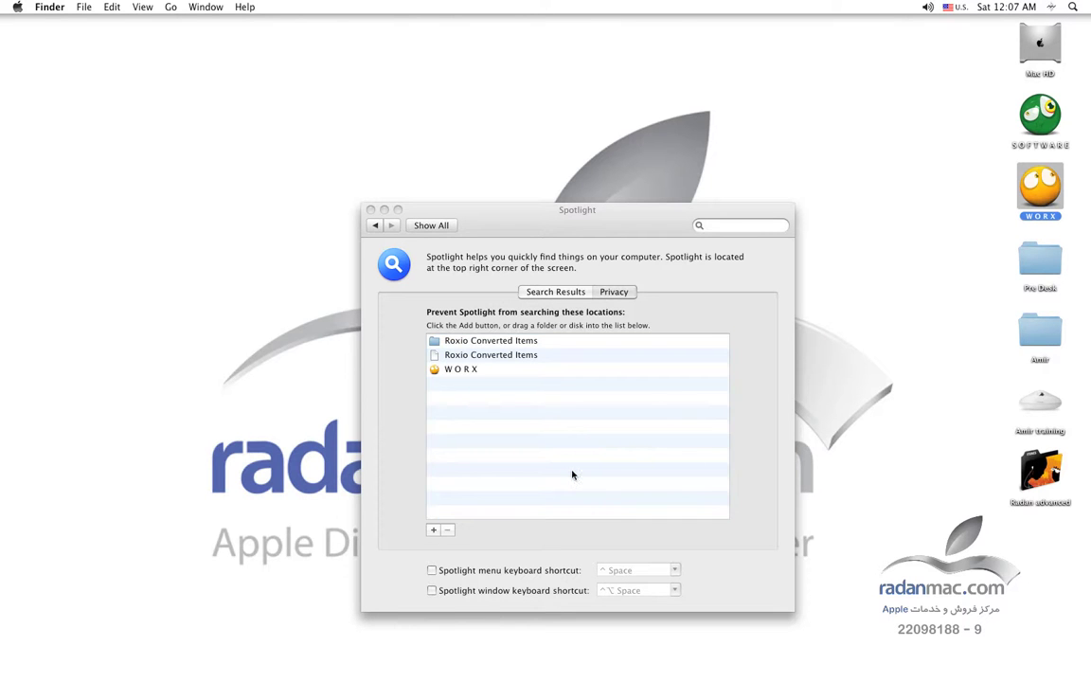
left_click(486, 370)
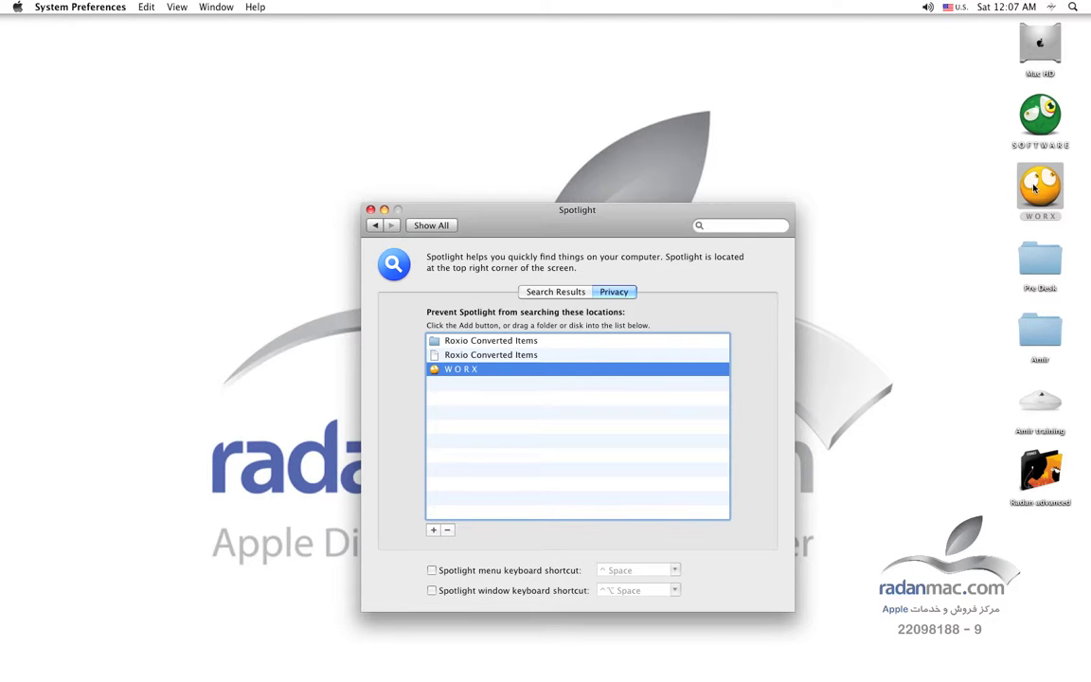
Remove the WORX drive from Spotlight's list of locations excluded from searching
left_click_drag(614, 226, 637, 223)
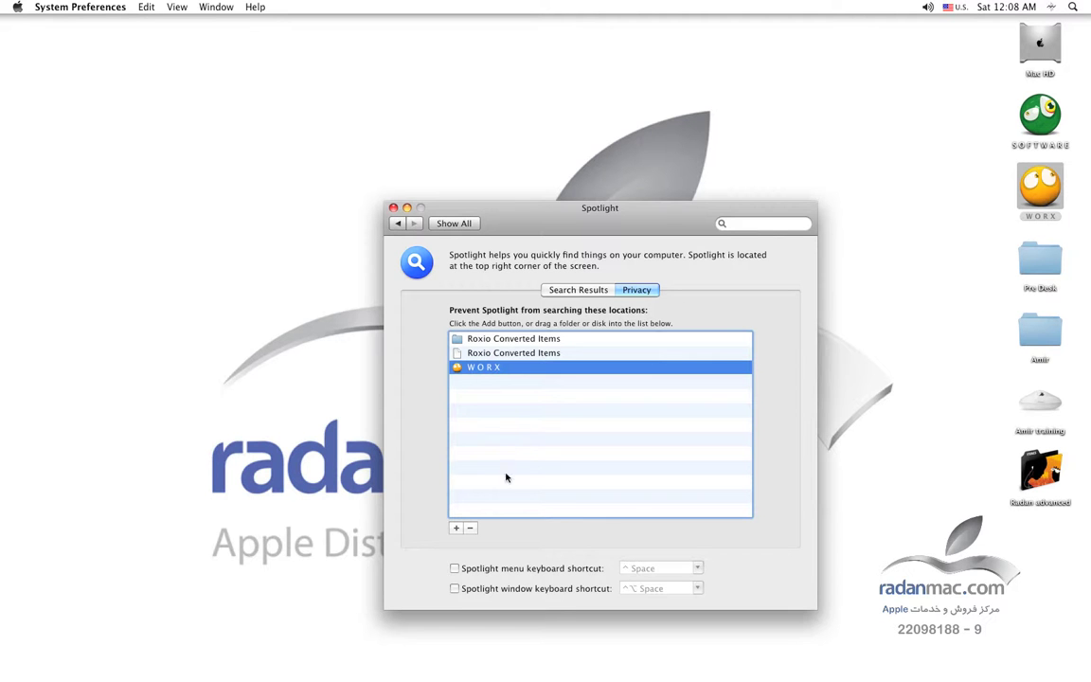
left_click(895, 204)
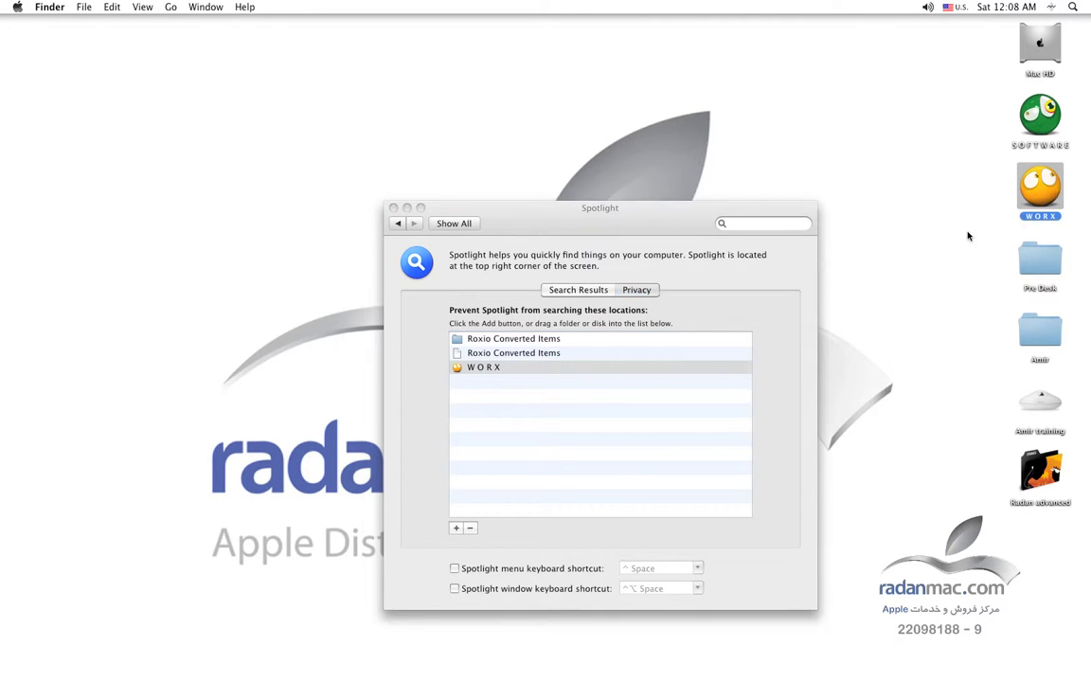
mouse_move(722, 204)
left_mouse_down()
mouse_move(773, 205)
mouse_move(734, 222)
left_mouse_up()
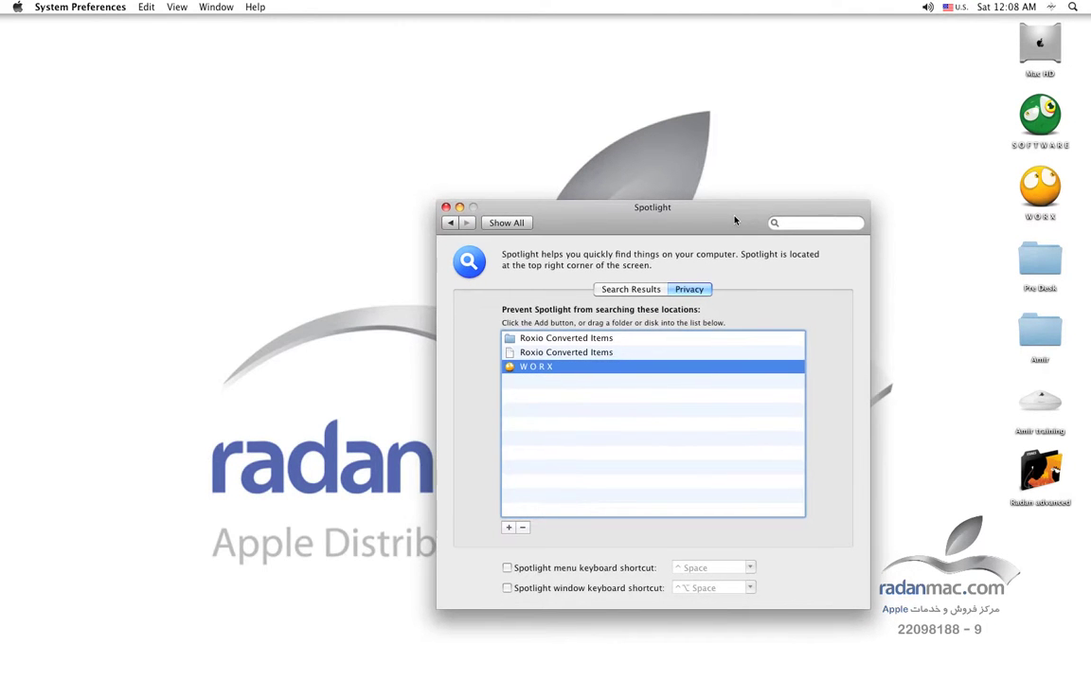
left_click_drag(661, 202, 554, 201)
left_click(404, 528)
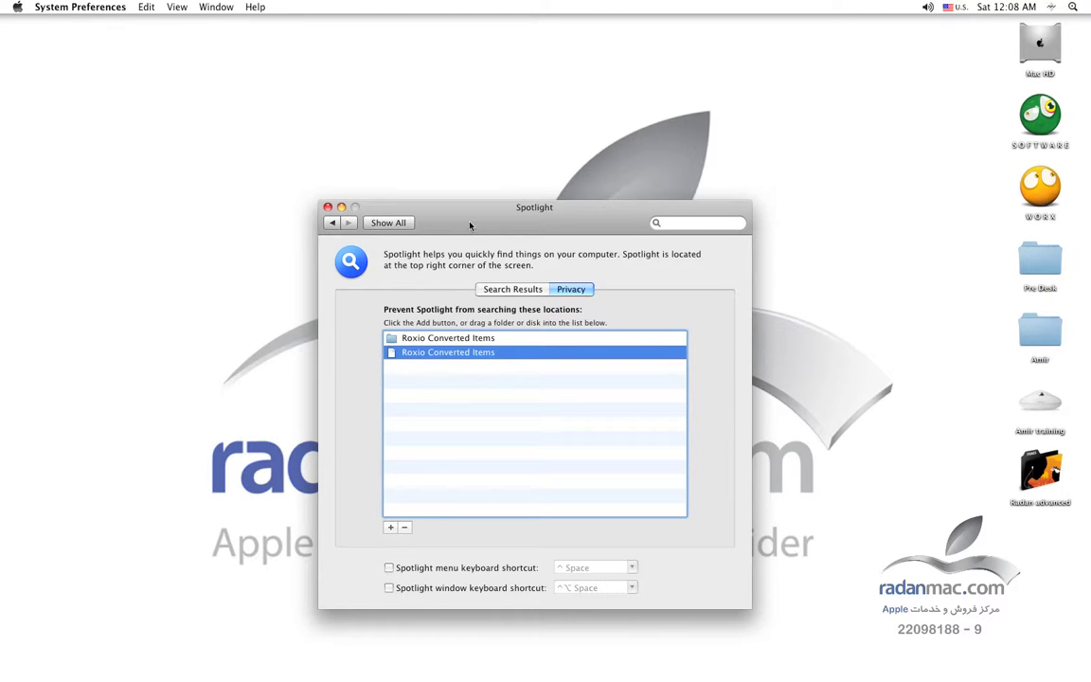
Leave Spotlight for the overview of all preferences and open the Software Update preferences
left_click_drag(422, 201, 472, 206)
left_click(437, 228)
left_click_drag(573, 227, 563, 261)
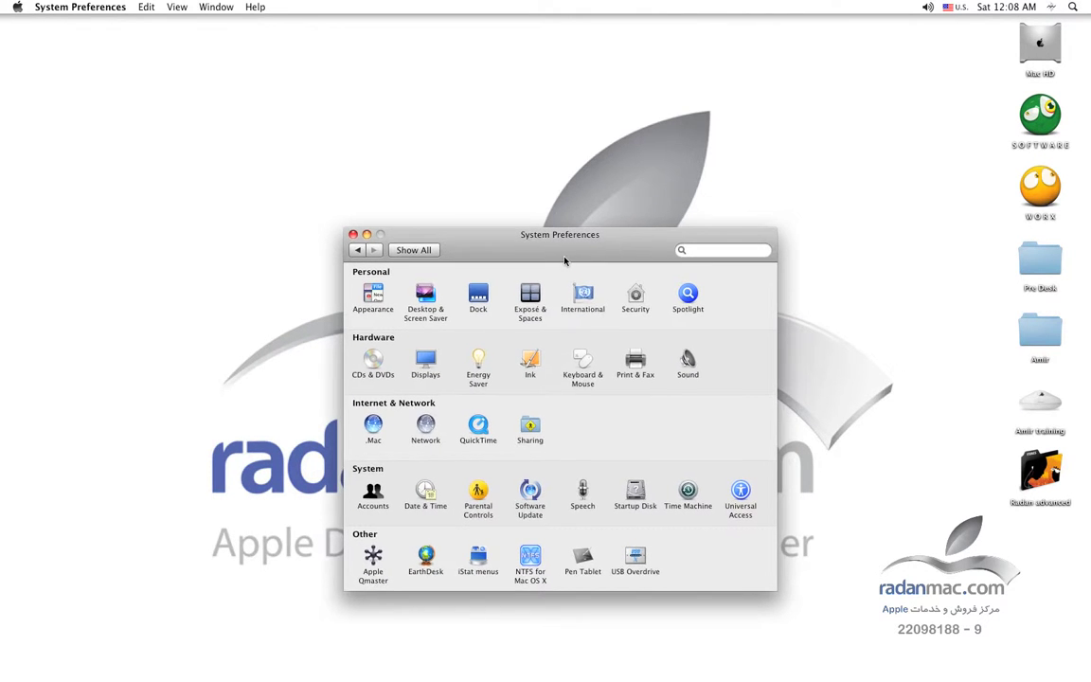
left_click(538, 503)
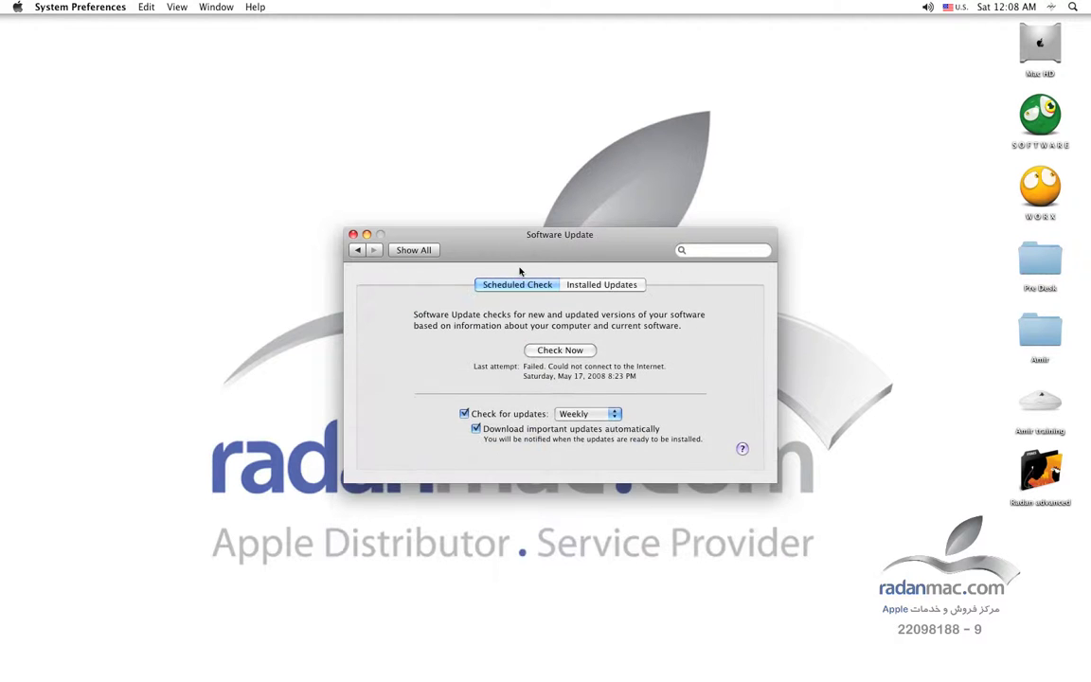
left_click_drag(490, 242, 487, 184)
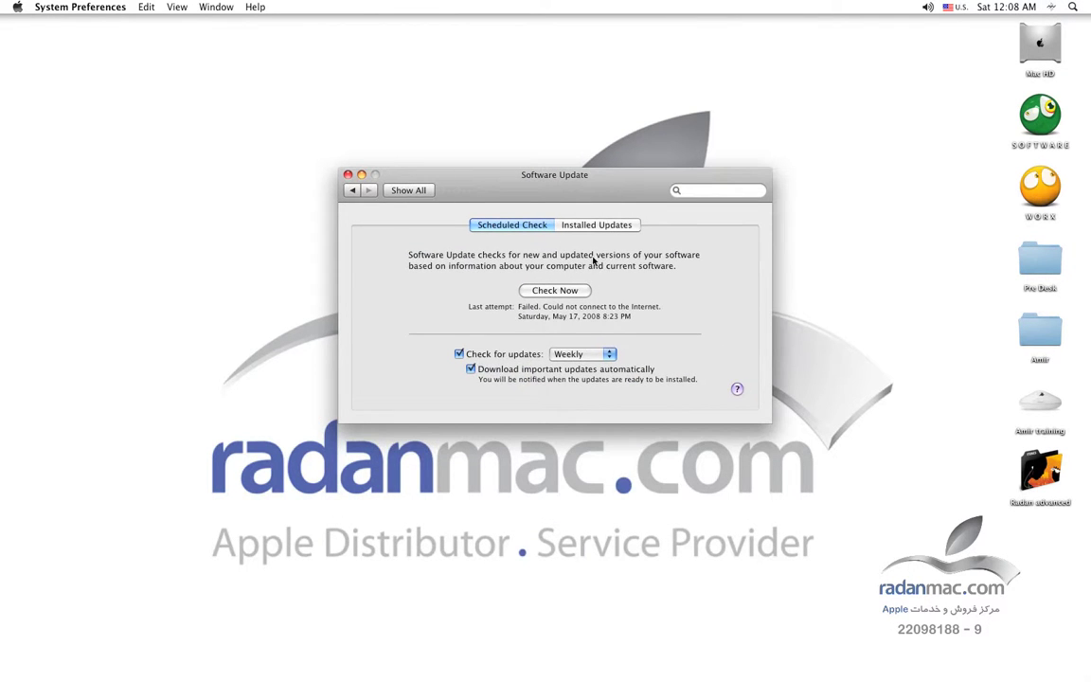
View the installed updates, return to the scheduled check and turn off the automatic check for updates
left_click(607, 225)
left_click(522, 227)
left_click(513, 358)
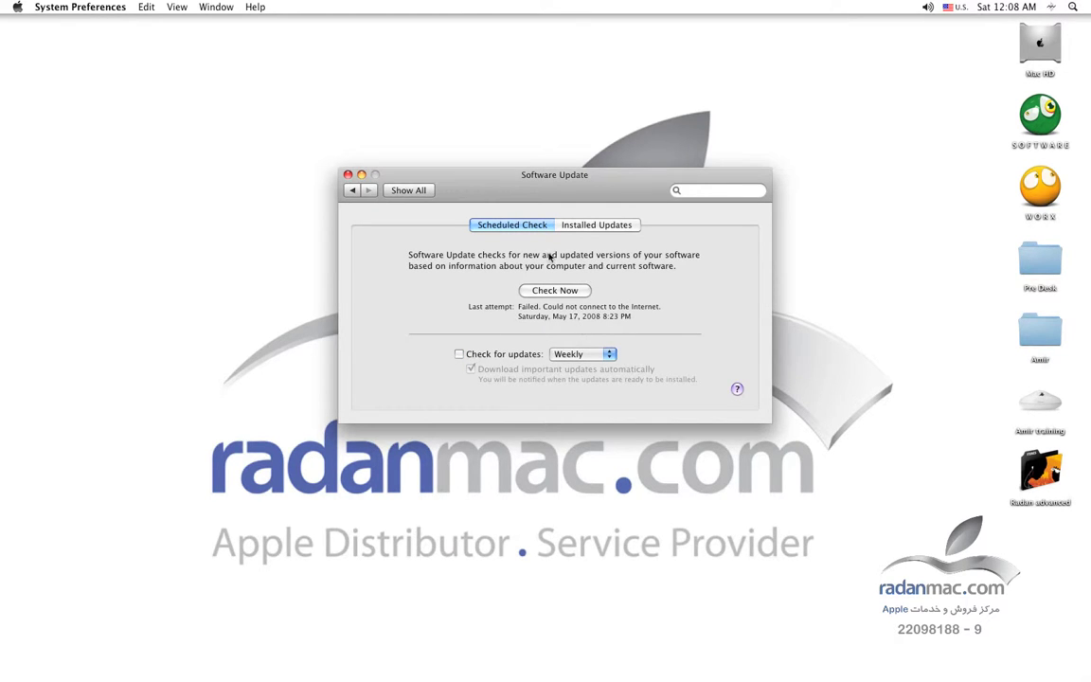
left_click_drag(476, 196, 572, 328)
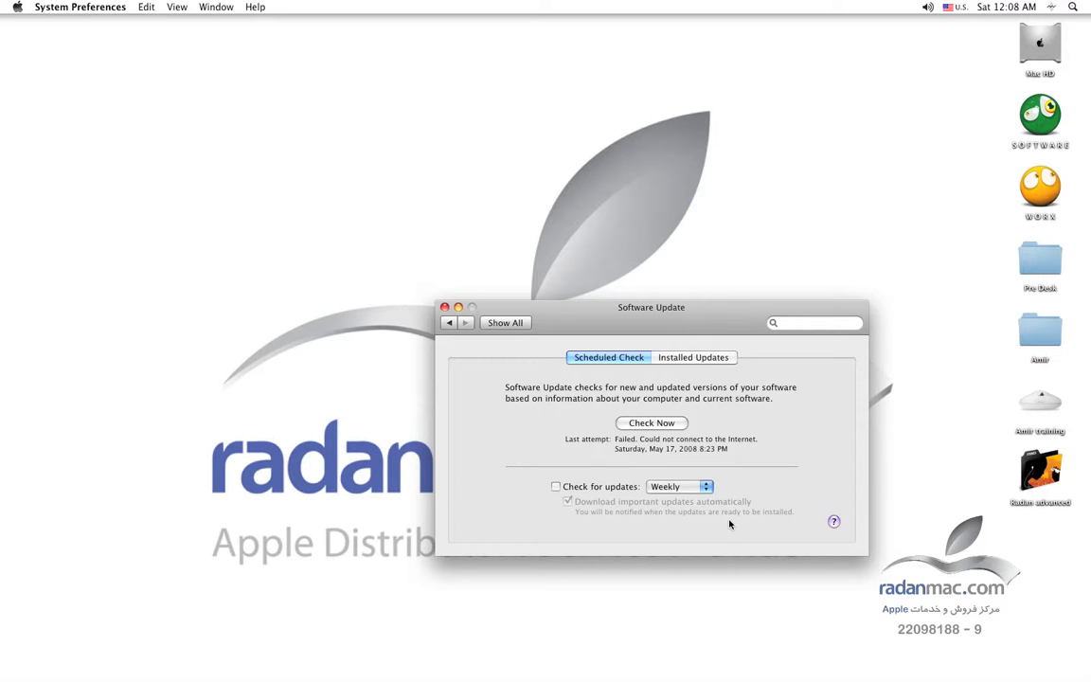
left_click_drag(561, 308, 562, 377)
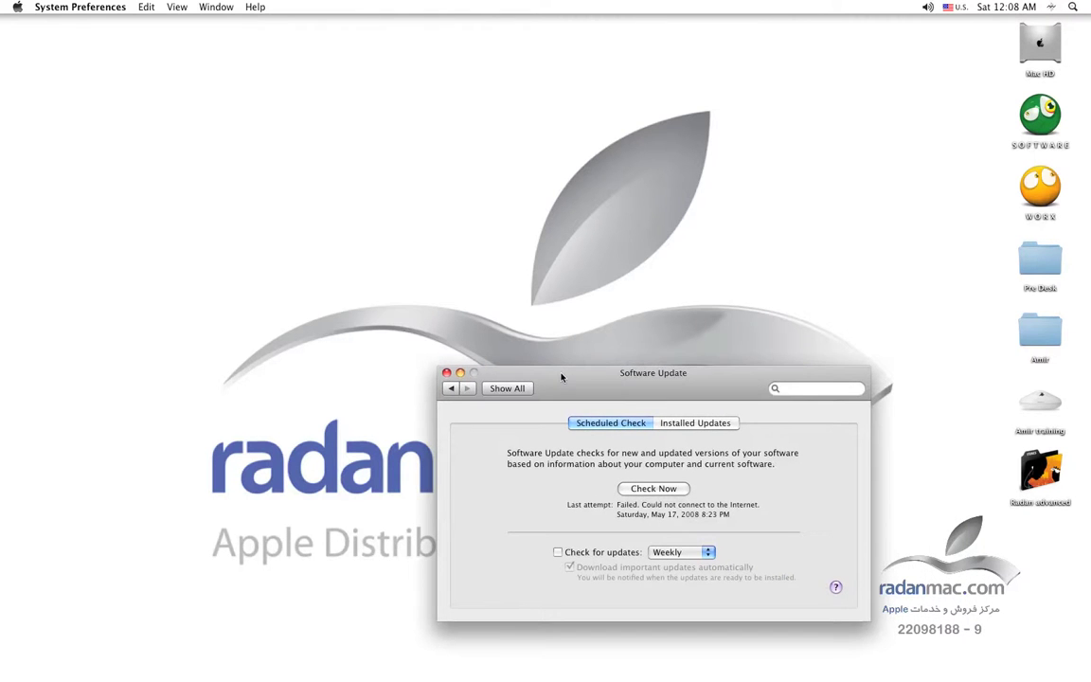
Switch to Final Cut Pro, view its About information and dismiss it
key("super+Tab")
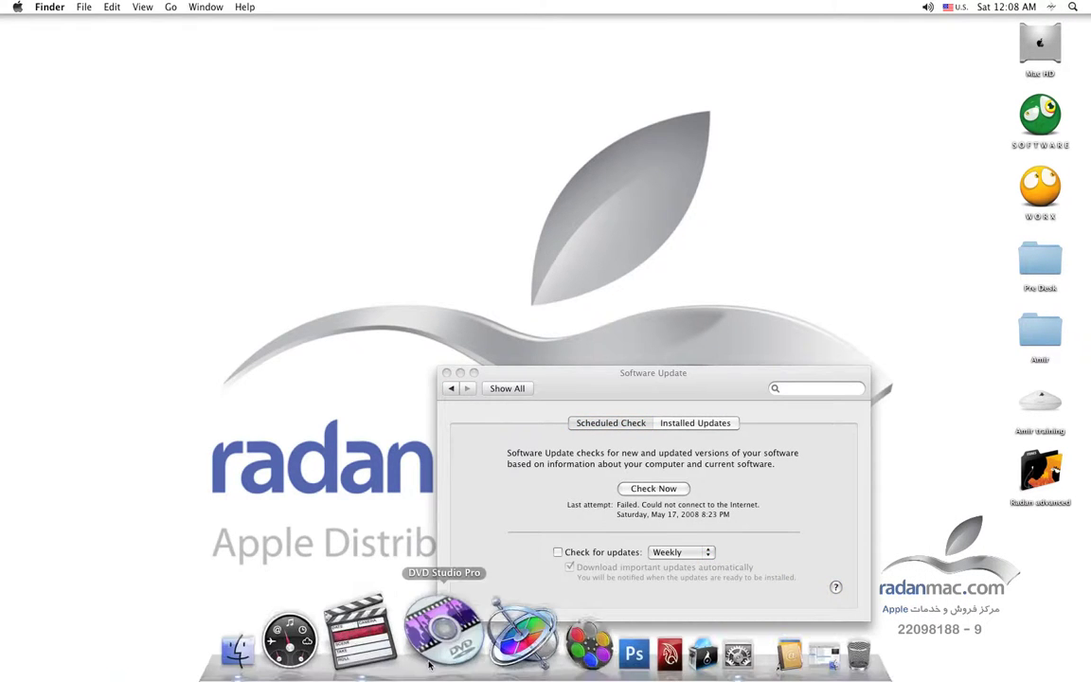
left_click(444, 574)
left_click(64, 7)
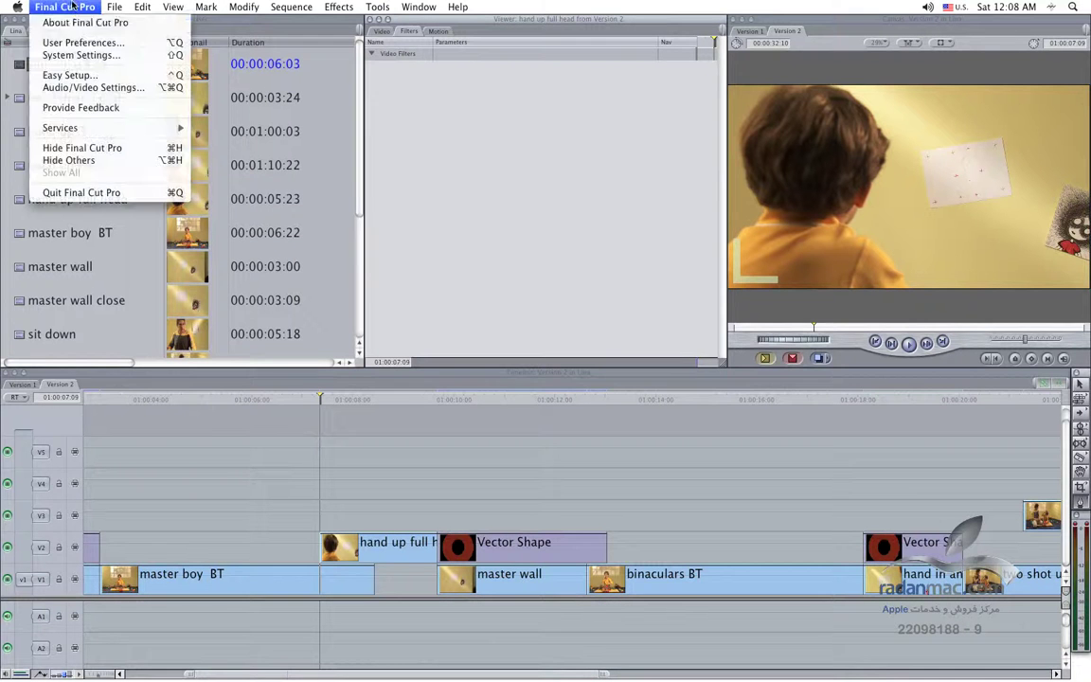
left_click(80, 22)
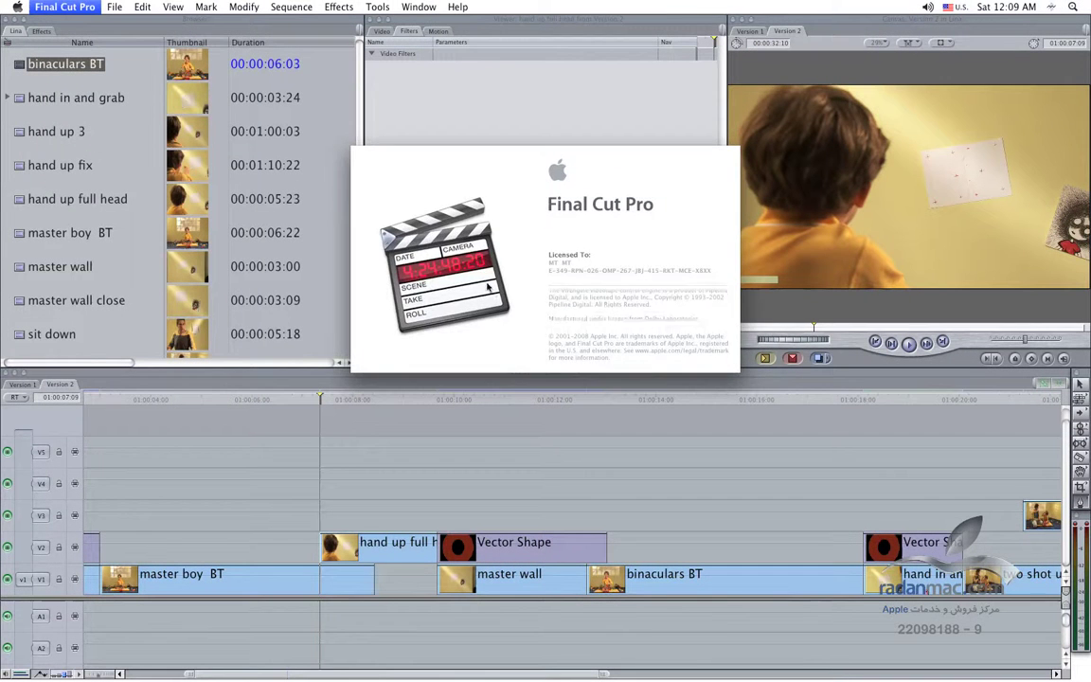
left_click(518, 302)
Bring up the About Final Cut Pro information two more times, dismissing it each time
left_click(65, 6)
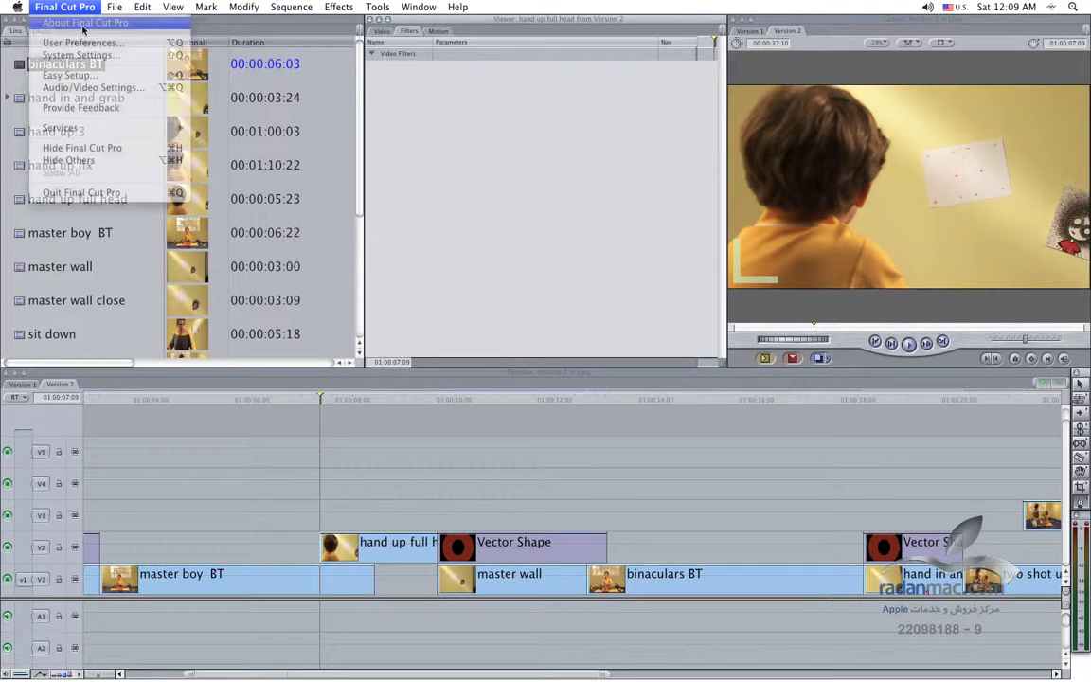
left_click(83, 26)
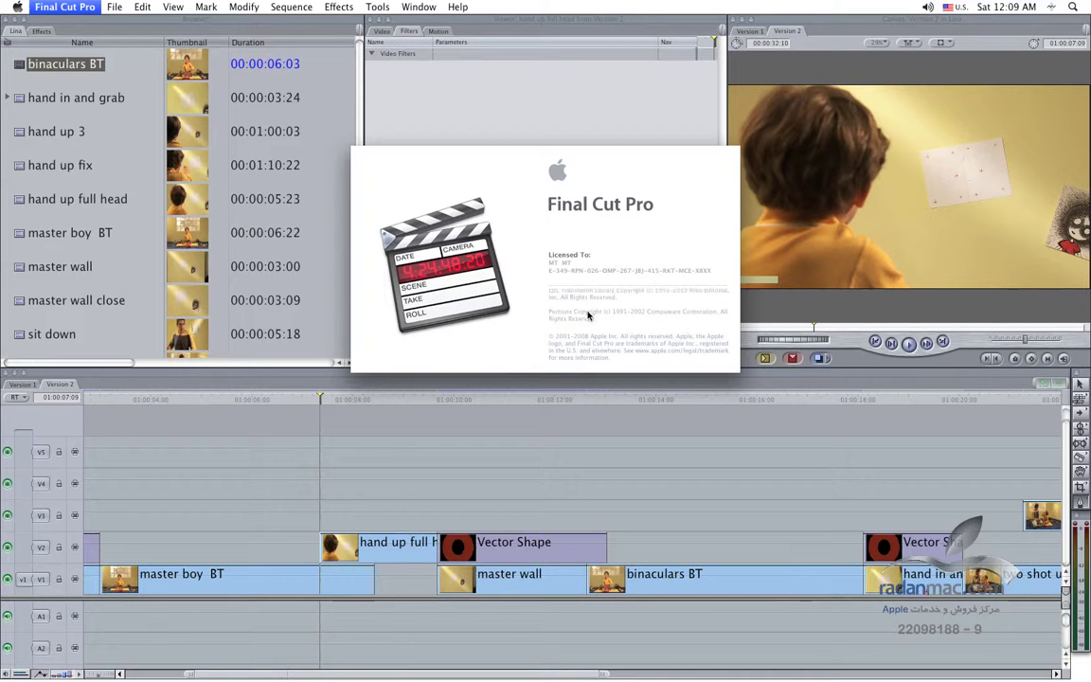
left_click(496, 266)
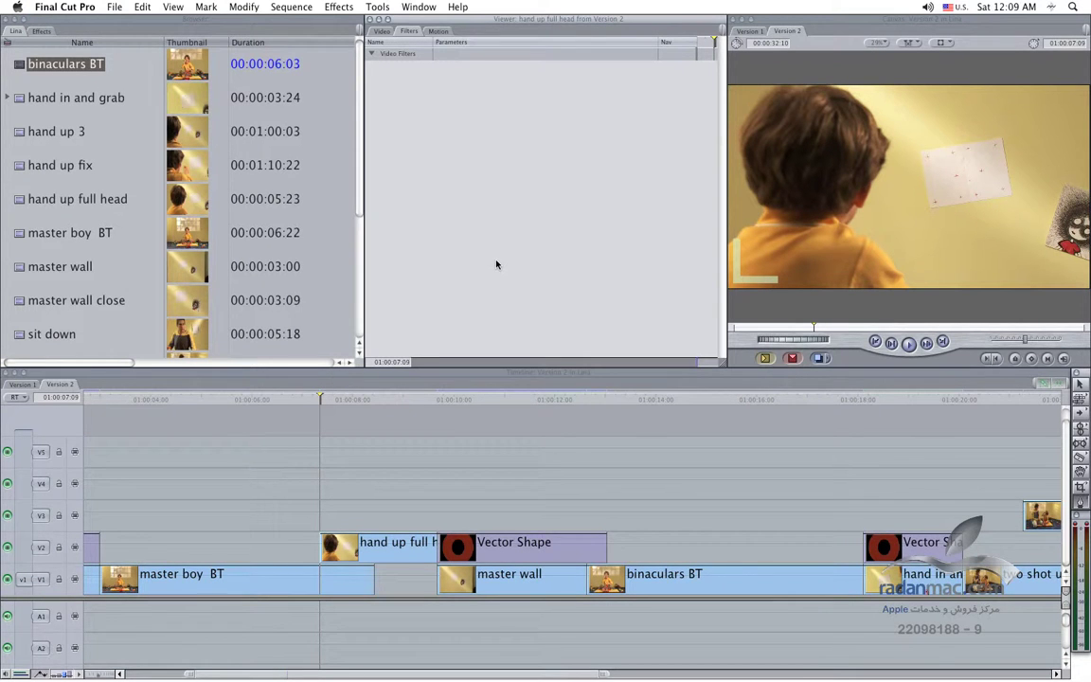
left_click(85, 8)
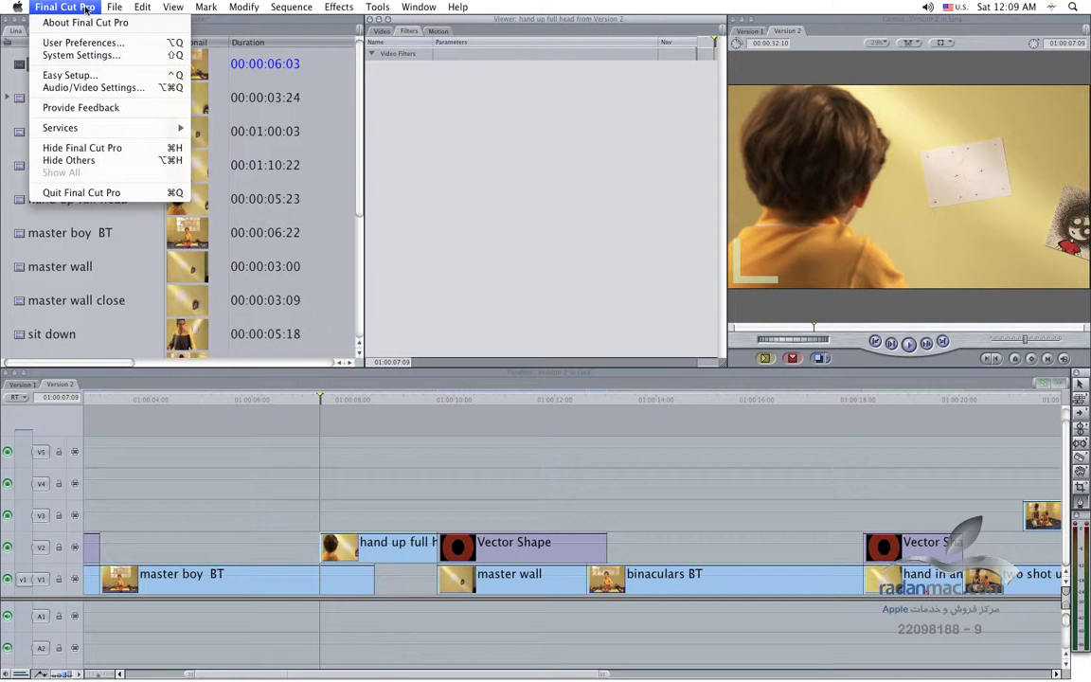
left_click(87, 24)
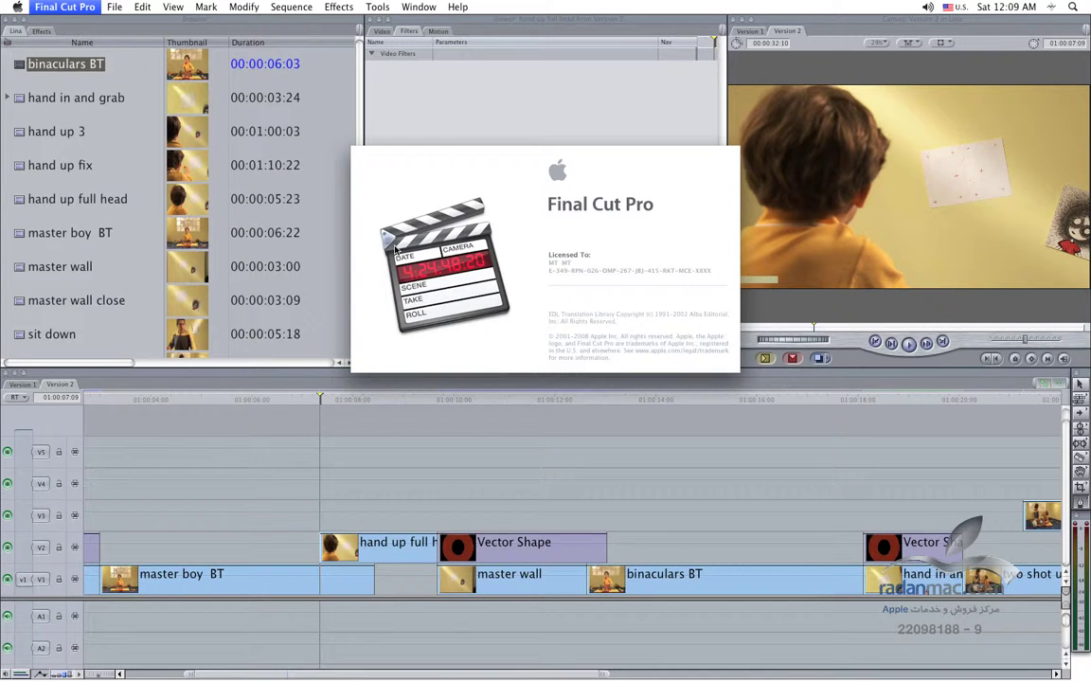
left_click(474, 240)
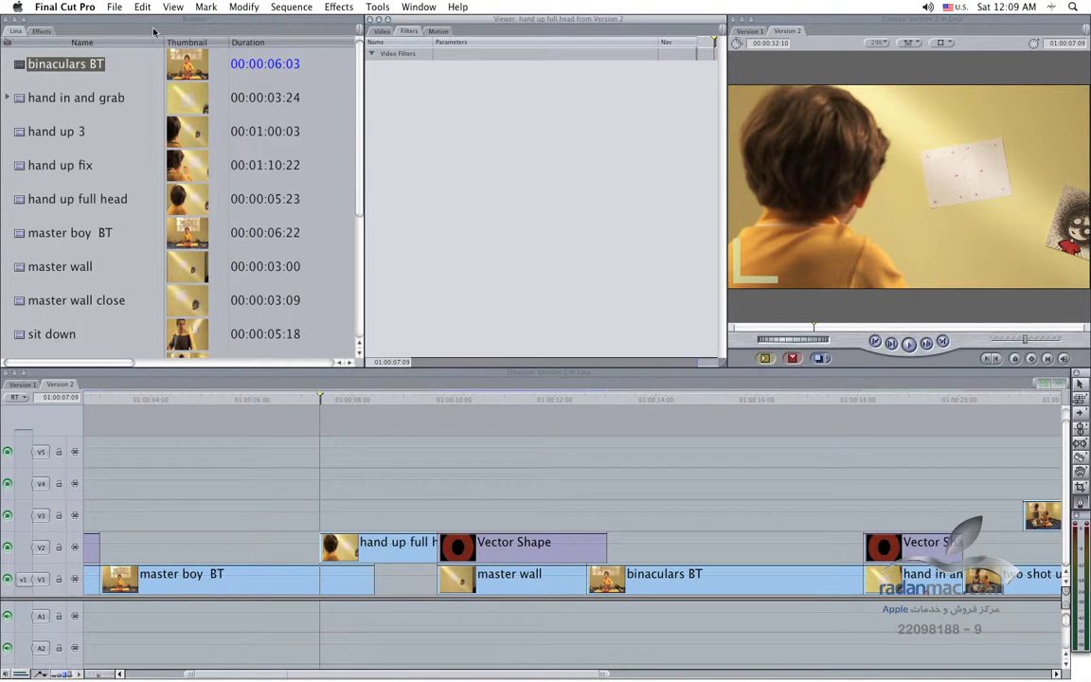
left_click(124, 24)
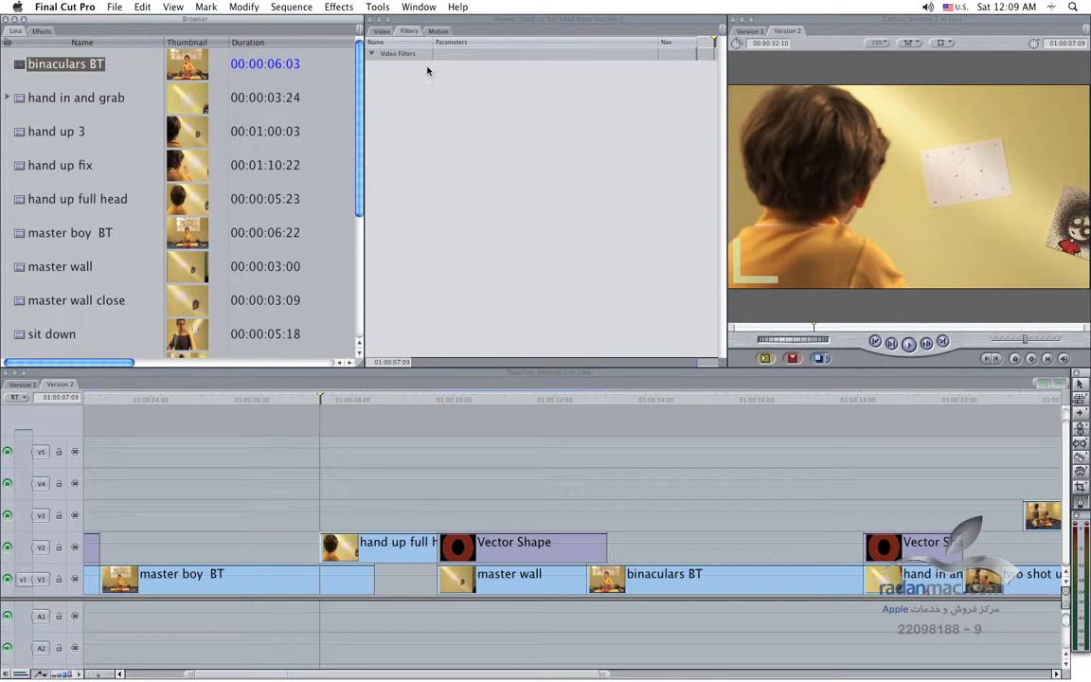
Hide Final Cut Pro and return to the Software Update preferences, moving their window higher on the desktop
key("super+h")
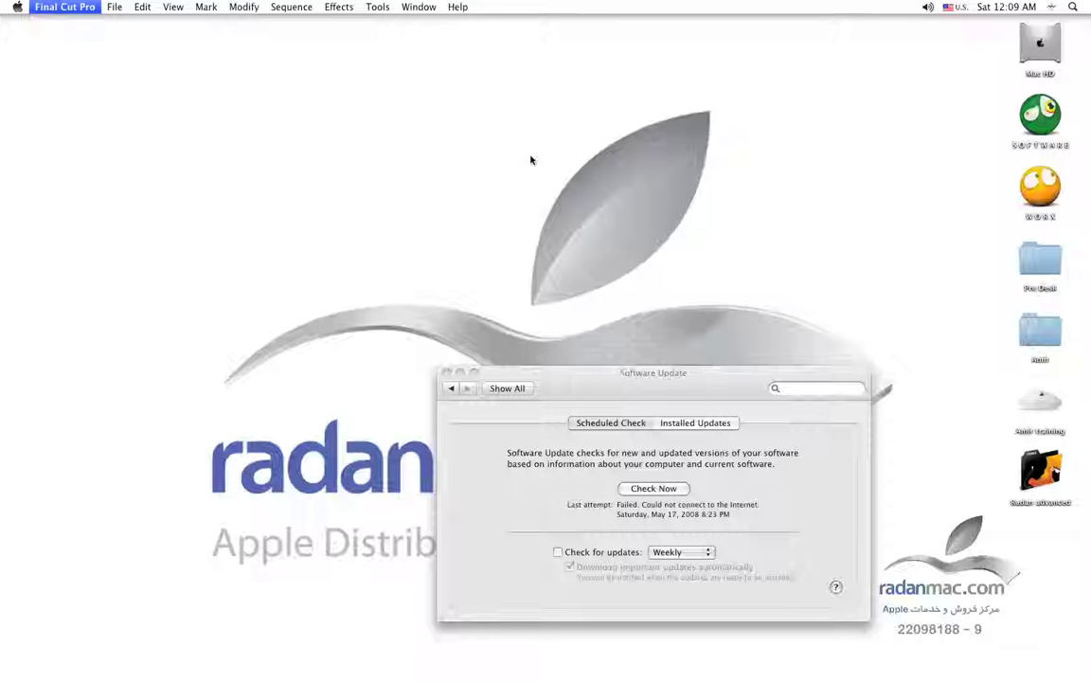
left_click(658, 338)
left_click_drag(587, 310, 613, 207)
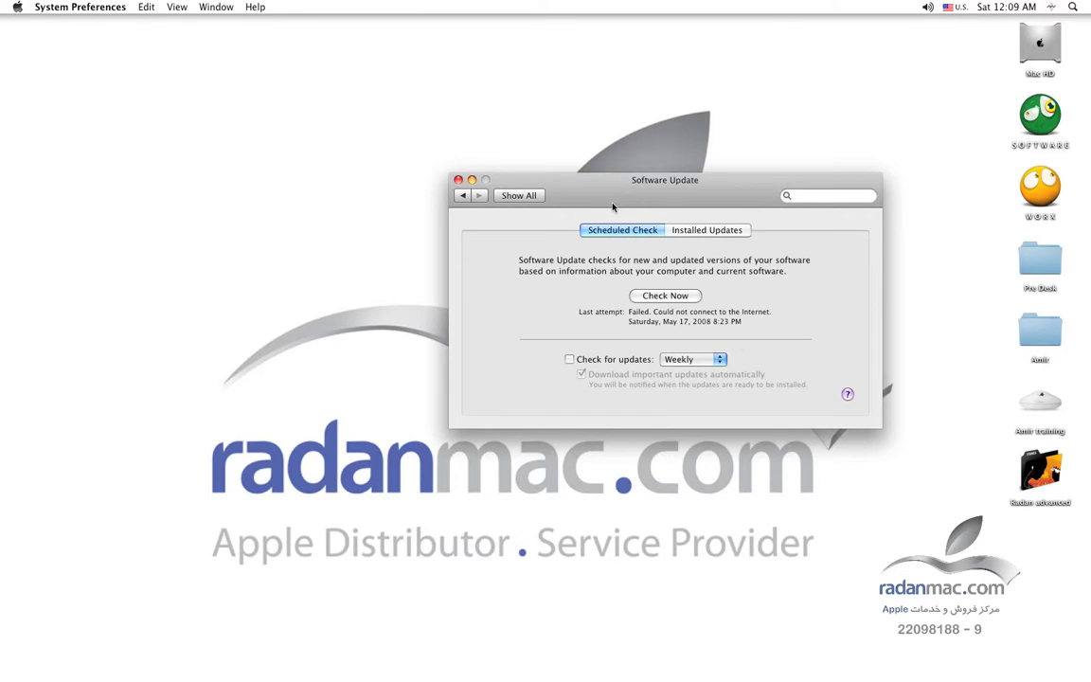